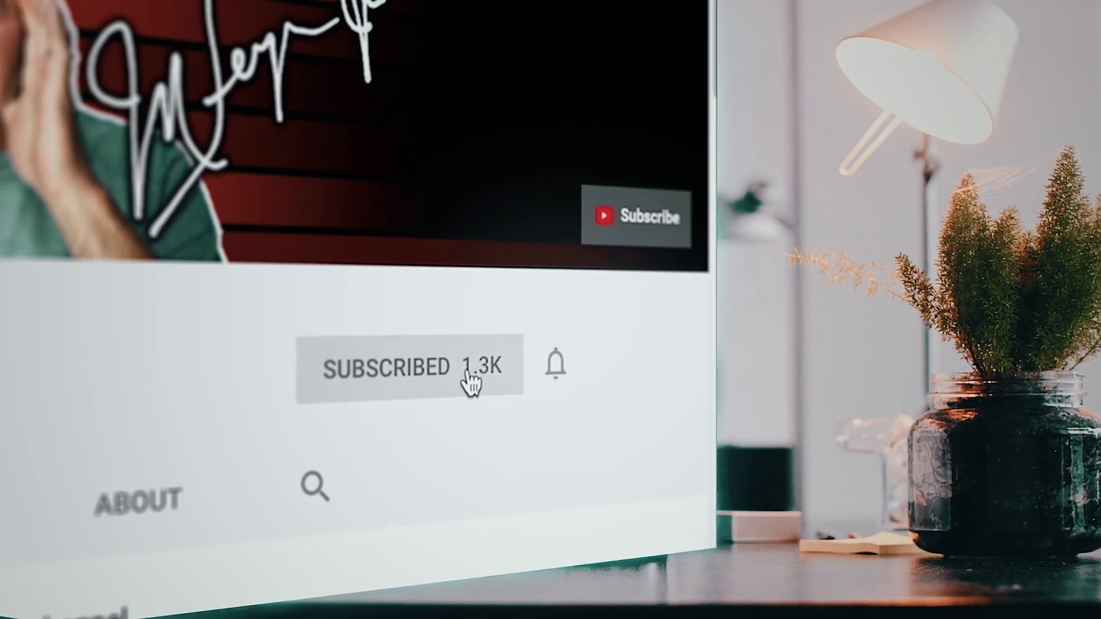
{"action": "left_click", "coordinate": [557, 367]}
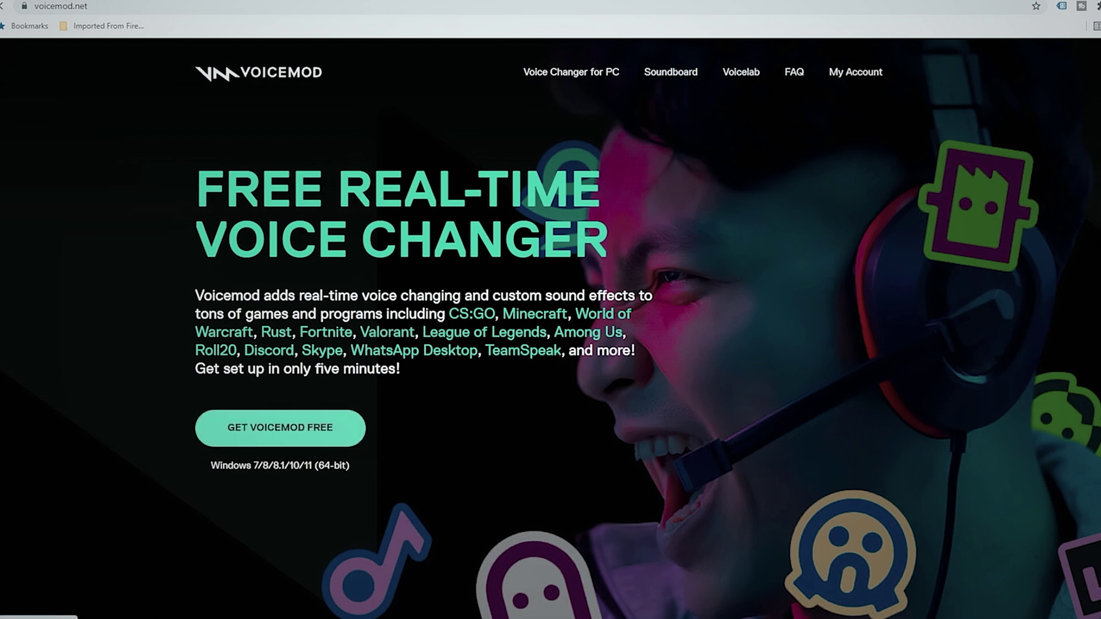
Download the free Voicemod installer and run its setup in English, declining the offer to reinstall.
{"action": "left_click", "coordinate": [280, 427]}
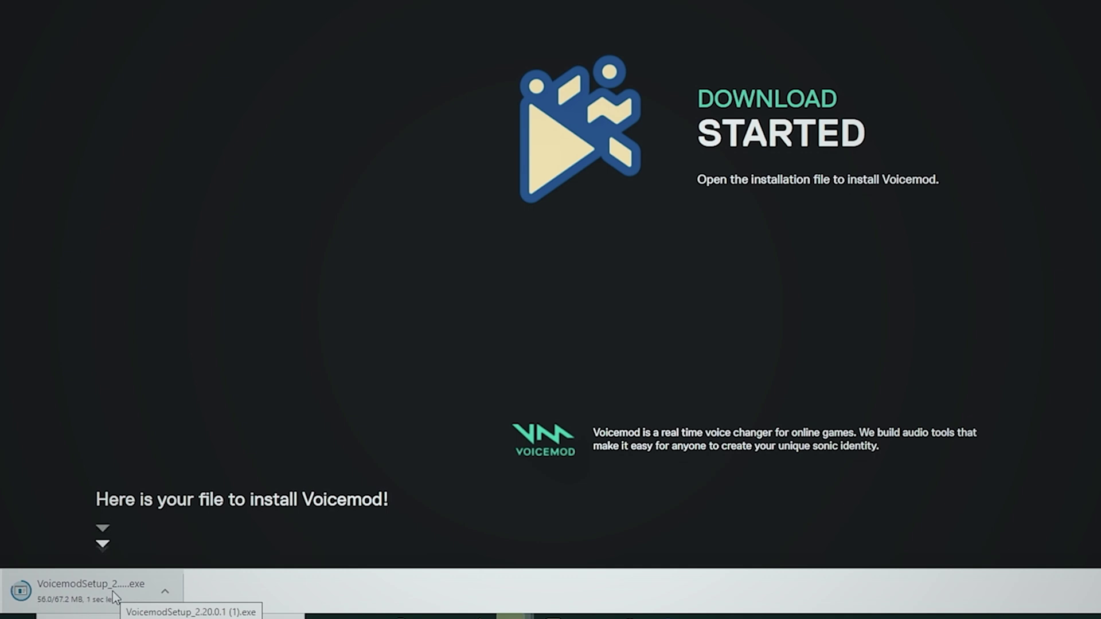
{"action": "left_click", "coordinate": [114, 598]}
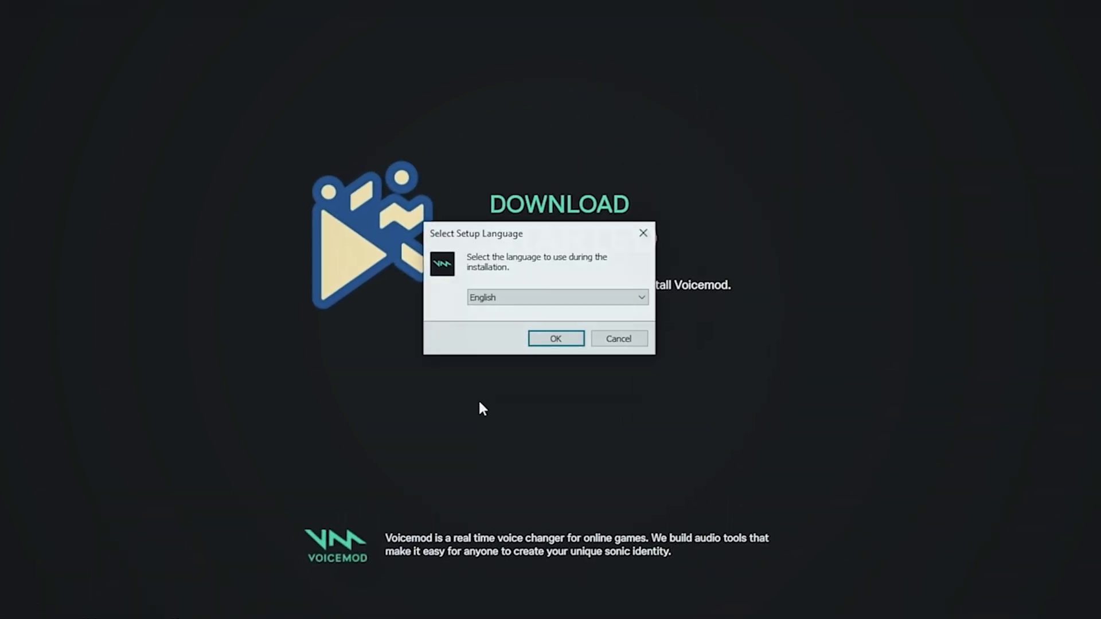
{"action": "left_click", "coordinate": [540, 343]}
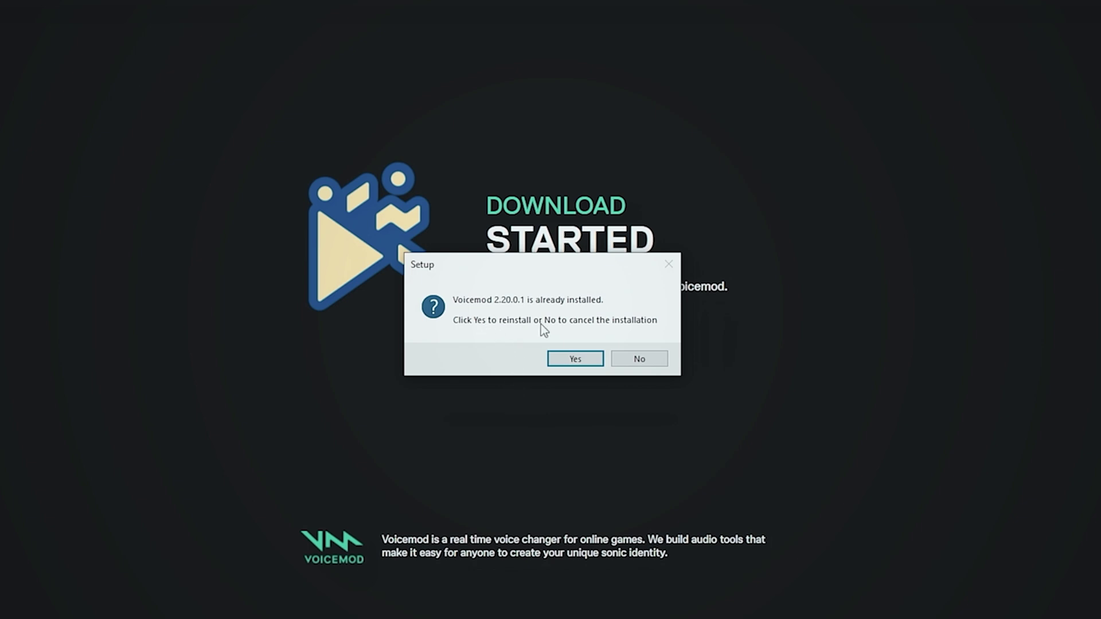
{"action": "left_click", "coordinate": [636, 360]}
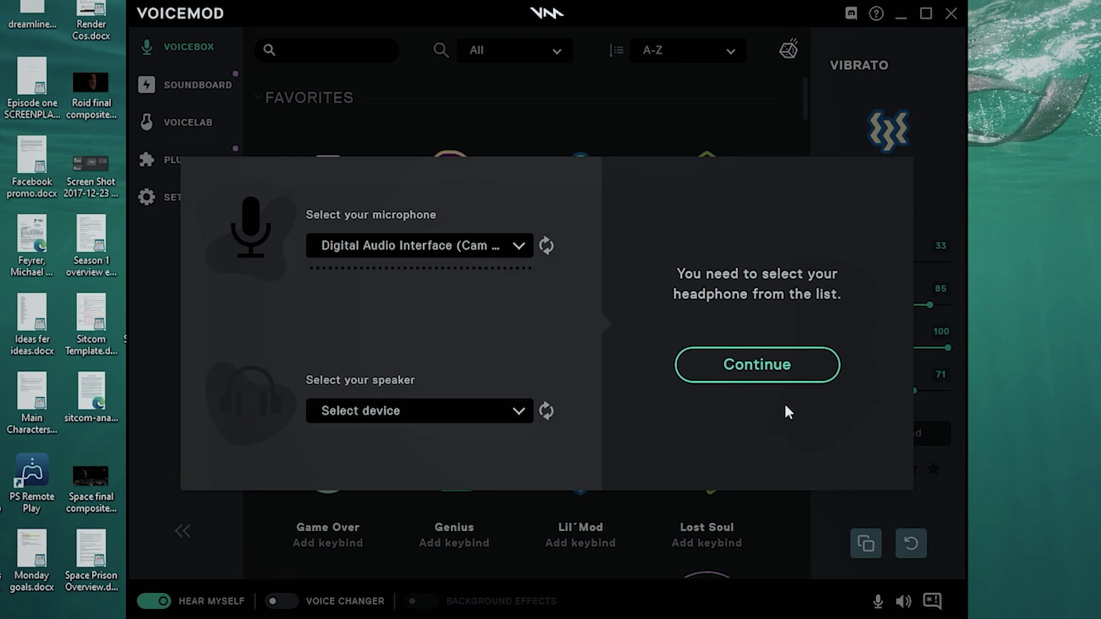
Complete the audio setup with Digital Audio Interface (Cam Link) as microphone and Headset Earphone (Zone Wireless Plus) as speaker.
{"action": "left_click", "coordinate": [519, 247]}
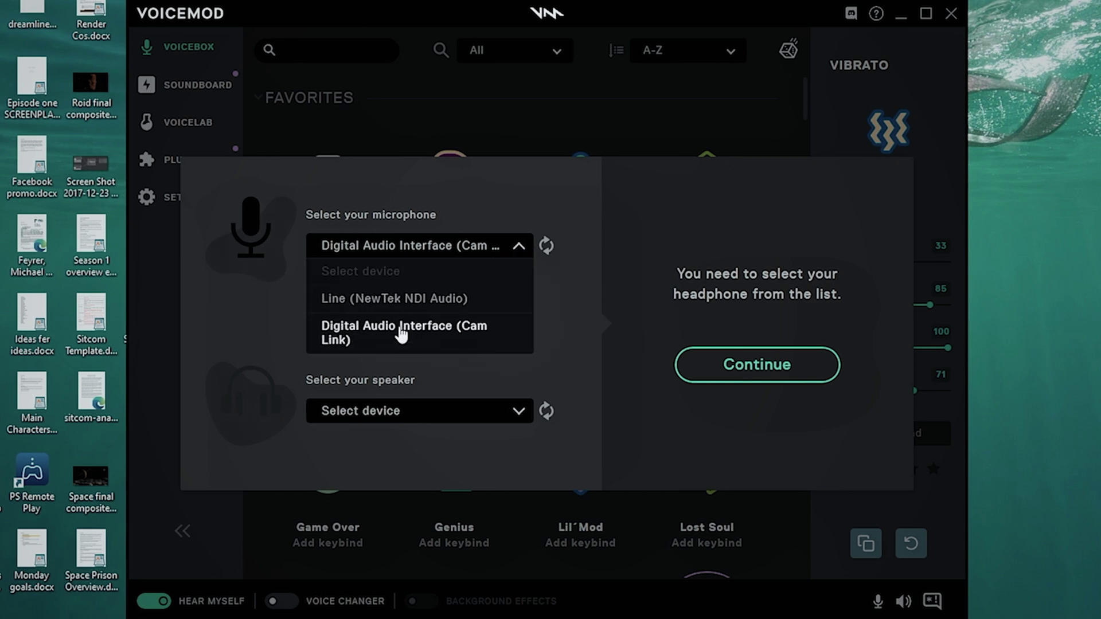
{"action": "left_click", "coordinate": [402, 332]}
{"action": "left_click", "coordinate": [546, 245]}
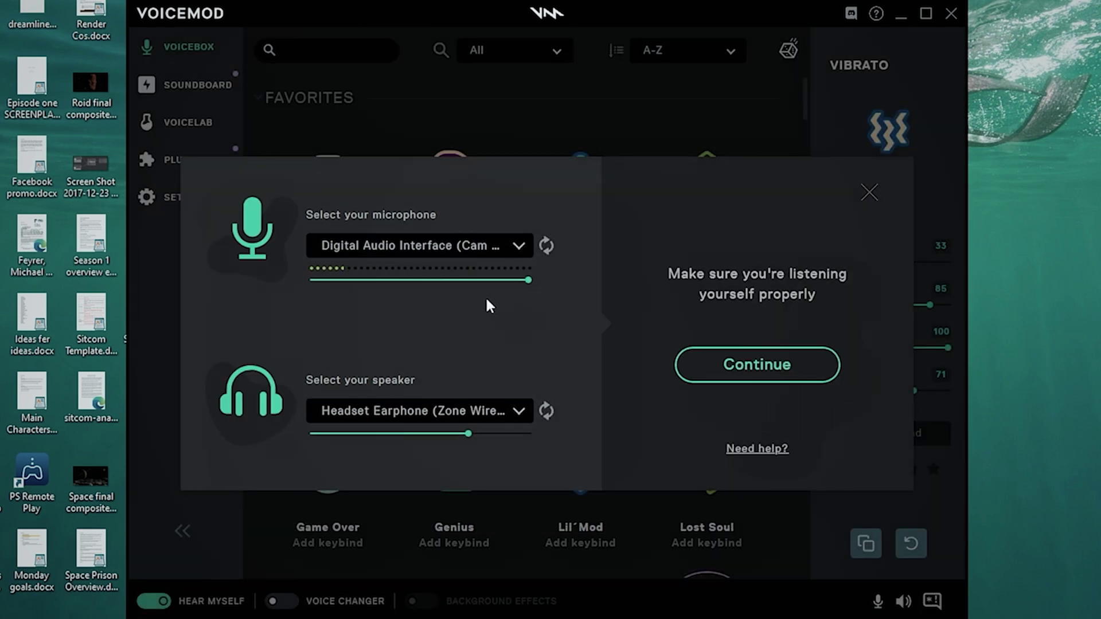
{"action": "left_click", "coordinate": [312, 411]}
{"action": "left_click", "coordinate": [386, 476]}
{"action": "left_click", "coordinate": [742, 377]}
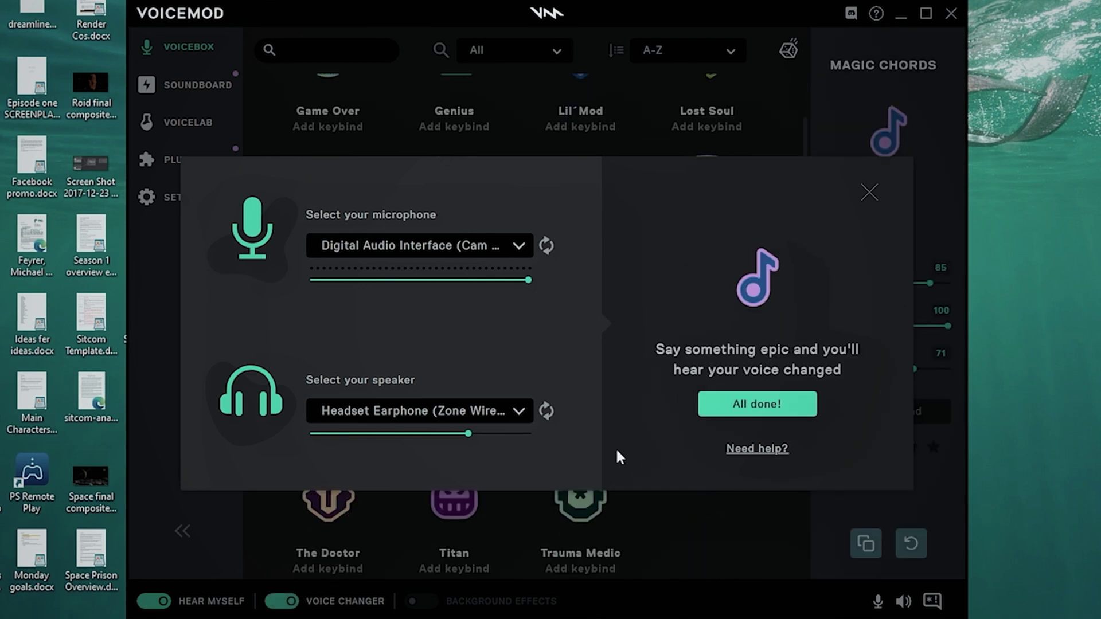
{"action": "left_click", "coordinate": [752, 407]}
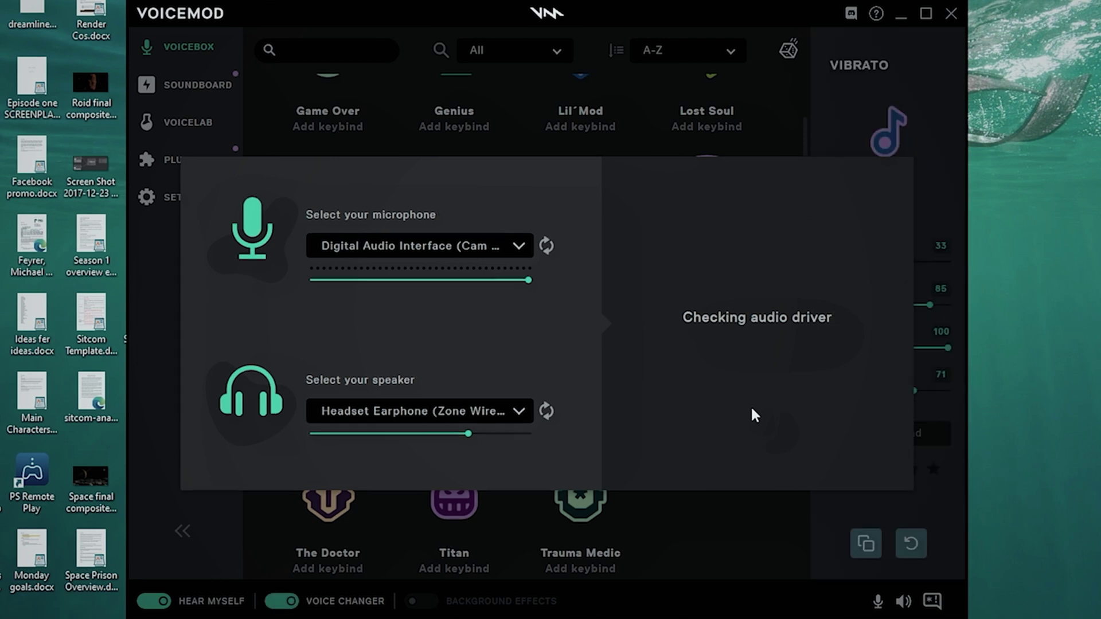
Browse the whole Voicebox voice list from the favorites to the last voices and back.
{"action": "scroll", "coordinate": [752, 410], "scroll_direction": "down", "scroll_amount": 8}
{"action": "scroll", "coordinate": [754, 417], "scroll_direction": "down", "scroll_amount": 20}
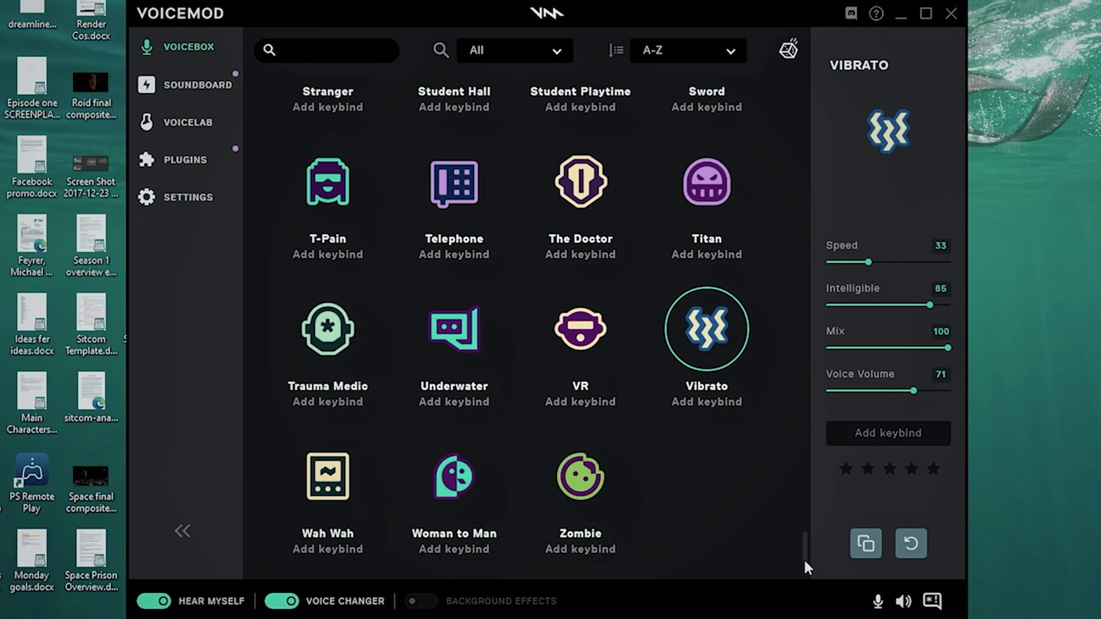
{"action": "left_click_drag", "start_coordinate": [804, 559], "coordinate": [778, 103]}
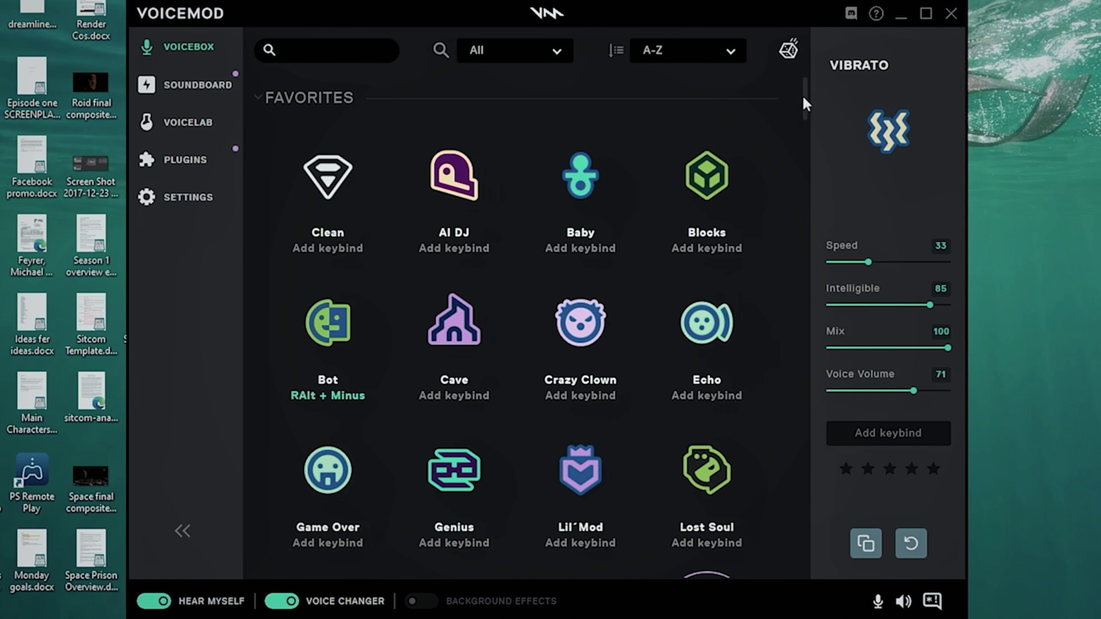
{"action": "left_click_drag", "start_coordinate": [803, 98], "coordinate": [818, 558]}
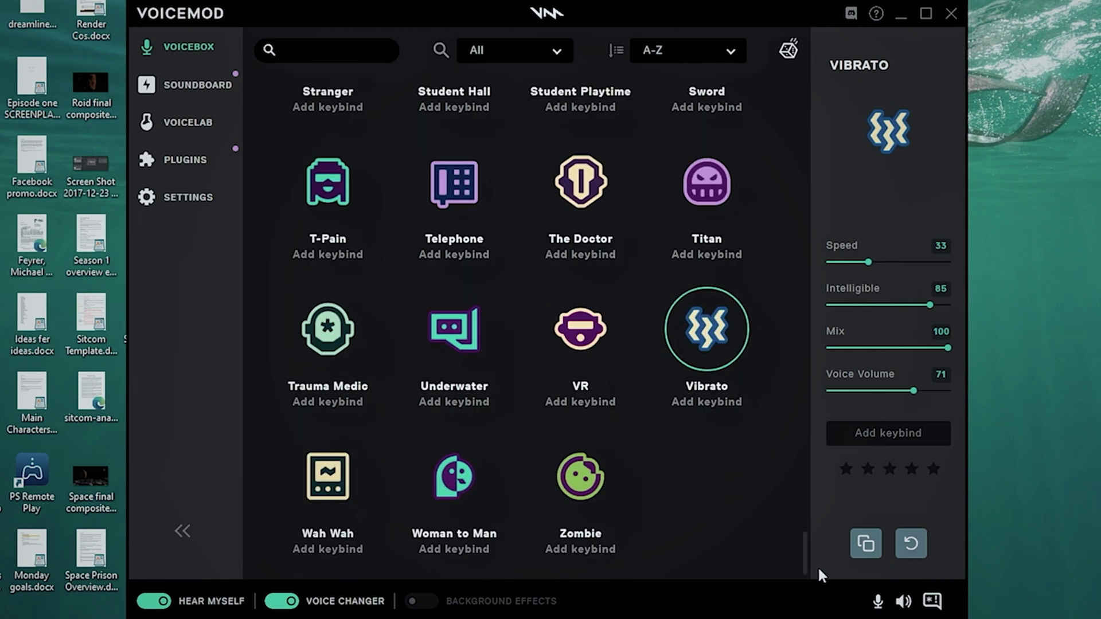
{"action": "left_click_drag", "start_coordinate": [818, 567], "coordinate": [796, 78]}
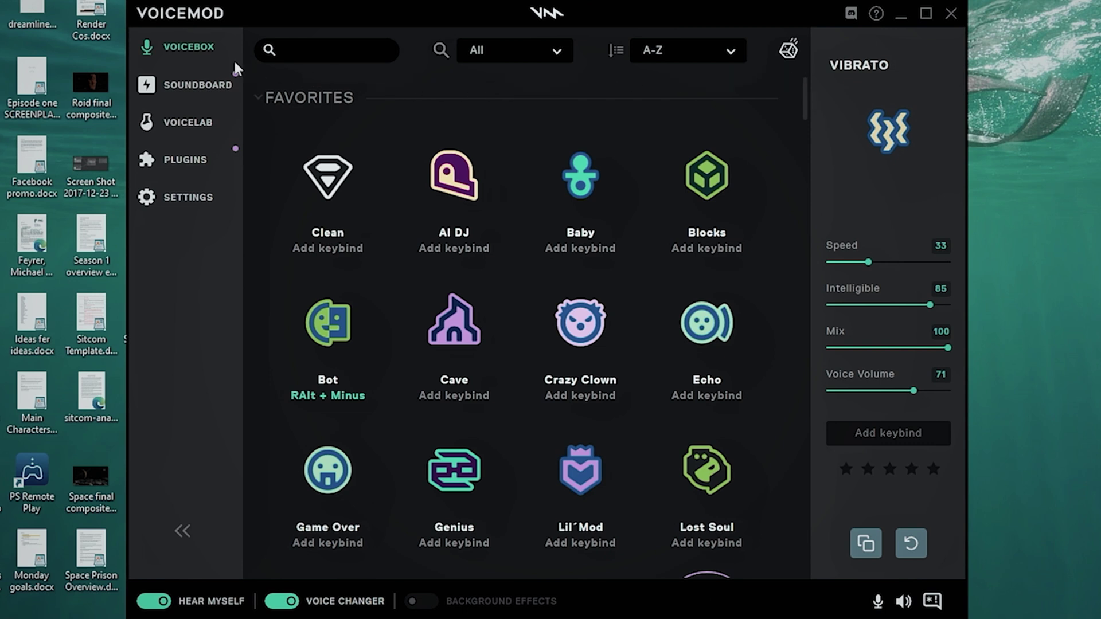
Enable the Distortion, Reverb, Pitch and Equalizer effects for a custom voice in Voicelab.
{"action": "left_click", "coordinate": [182, 125]}
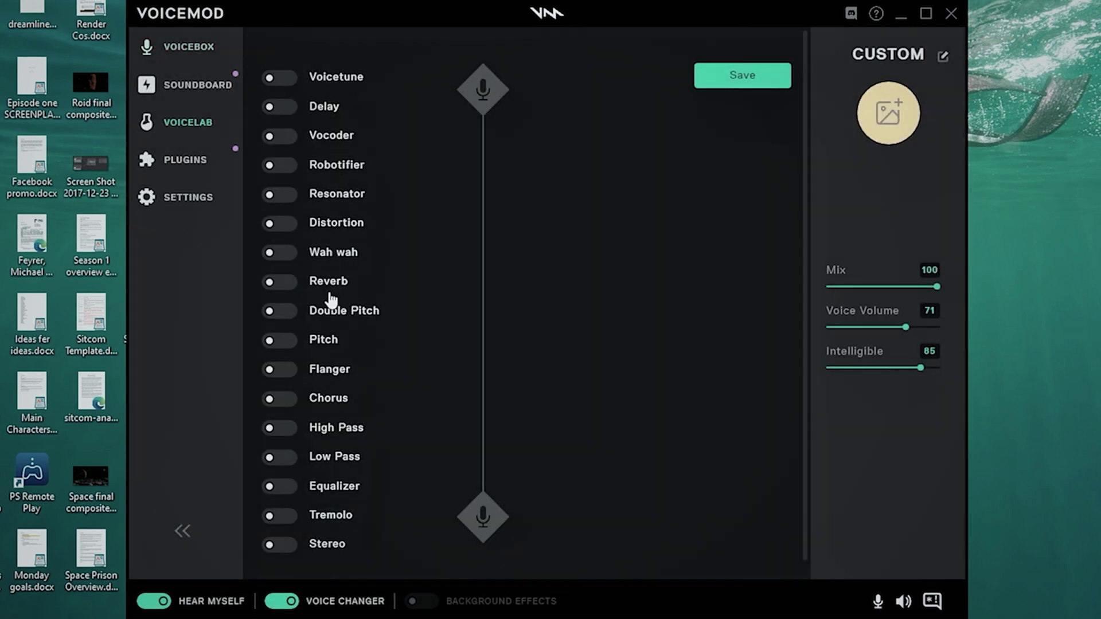
{"action": "scroll", "coordinate": [332, 270], "scroll_direction": "down", "scroll_amount": 1}
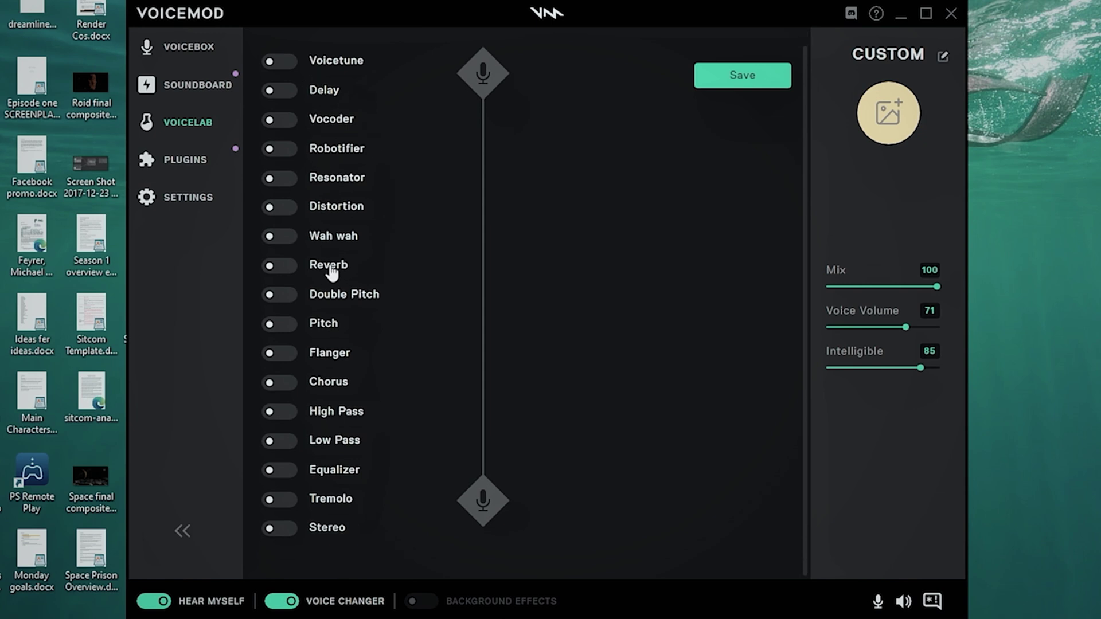
{"action": "scroll", "coordinate": [336, 525], "scroll_direction": "up", "scroll_amount": 1}
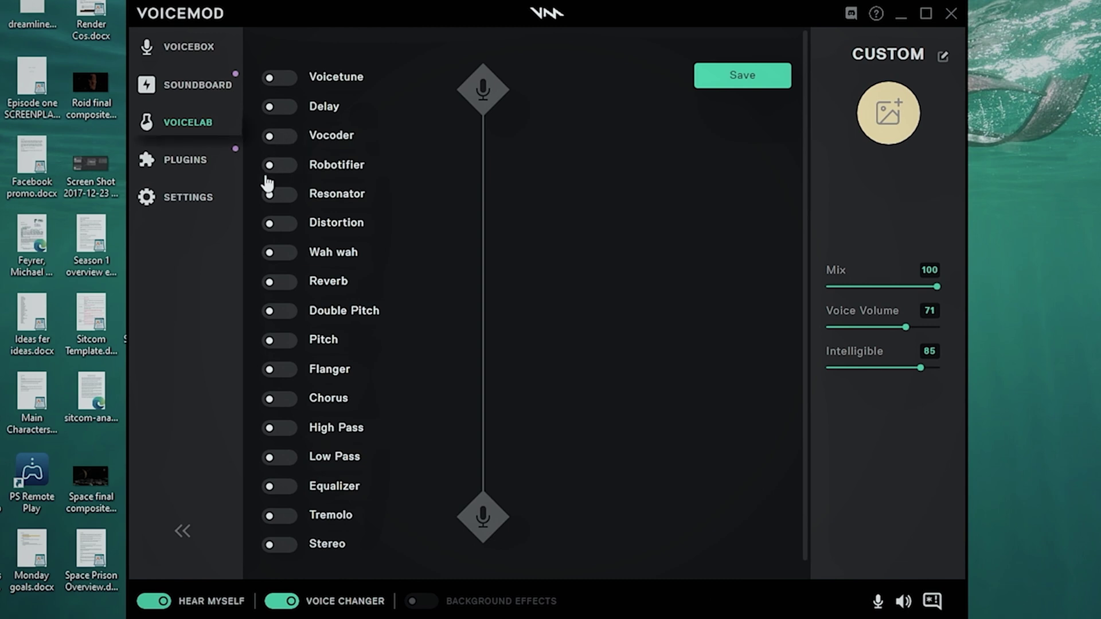
{"action": "left_click", "coordinate": [277, 224]}
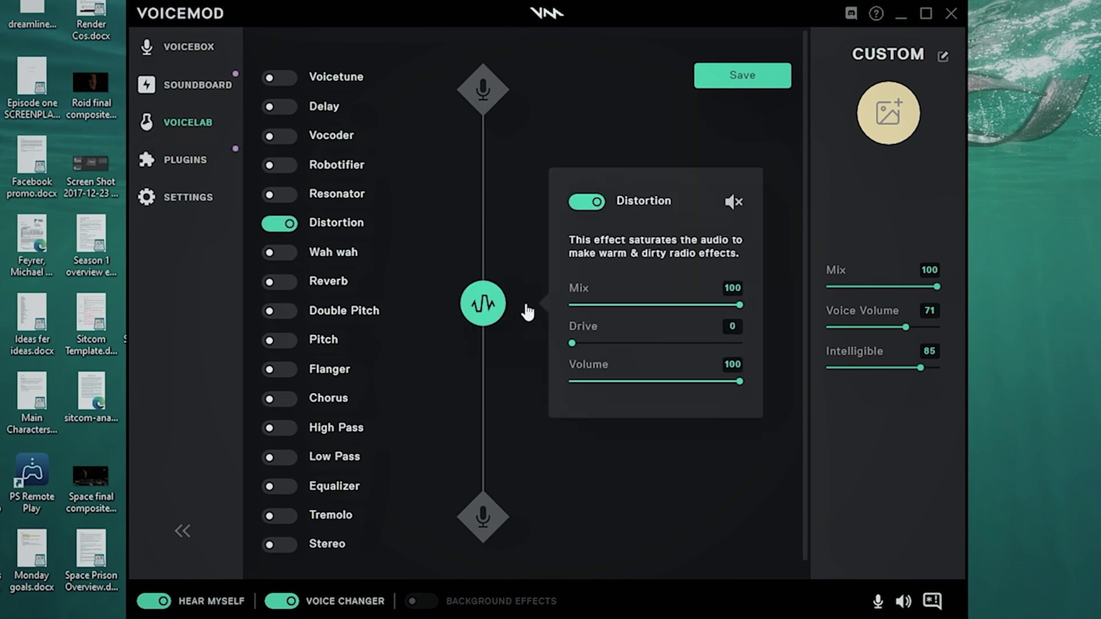
{"action": "left_click", "coordinate": [278, 283]}
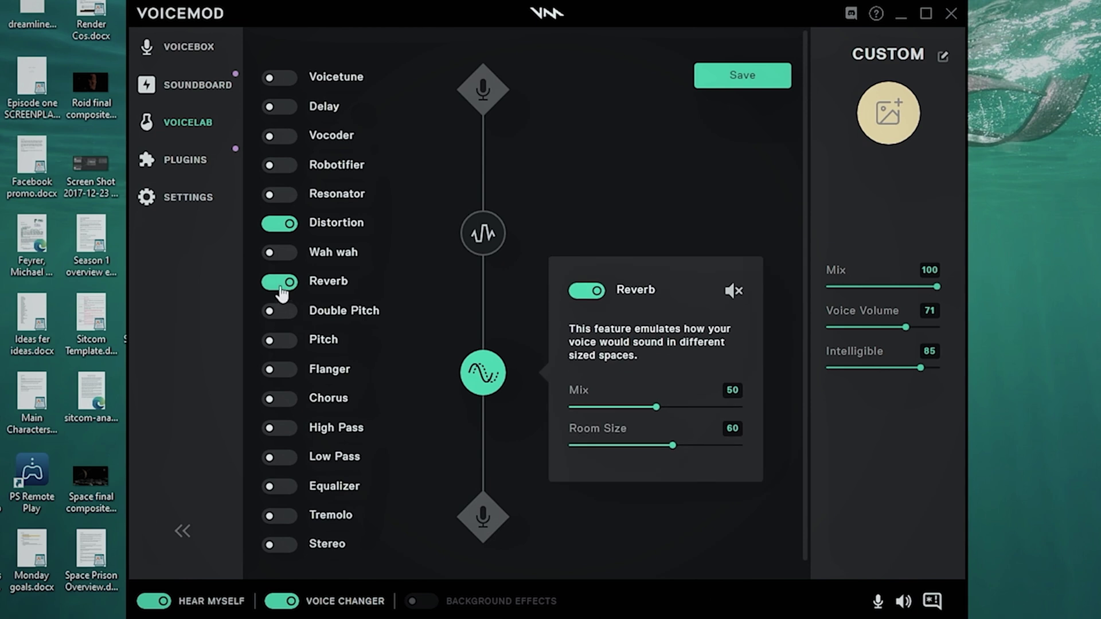
{"action": "left_click", "coordinate": [280, 340]}
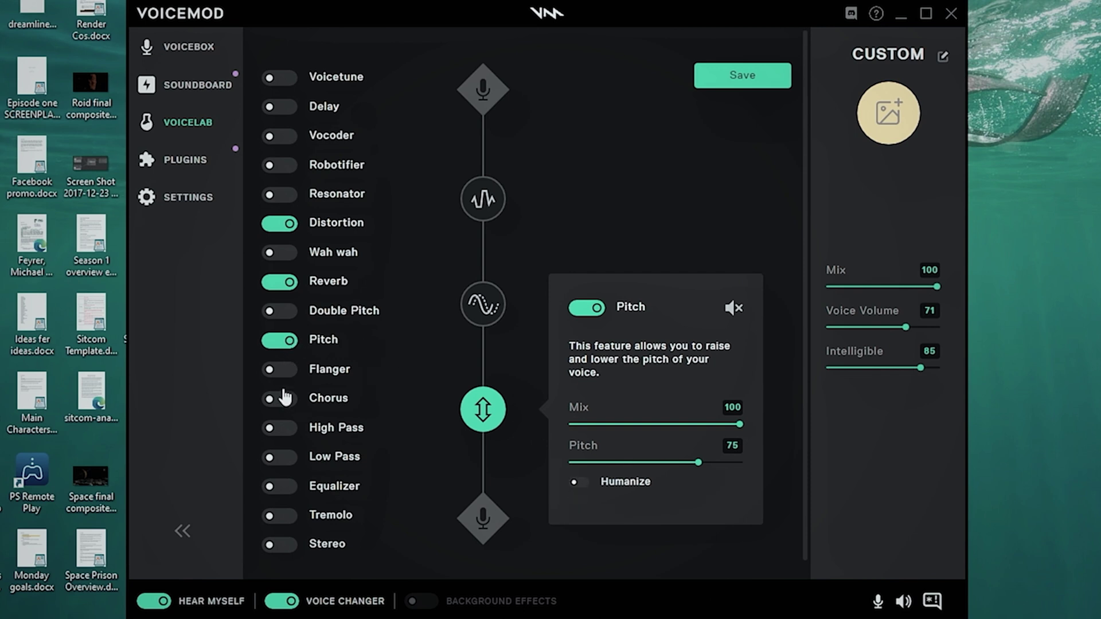
{"action": "scroll", "coordinate": [276, 459], "scroll_direction": "down", "scroll_amount": 1}
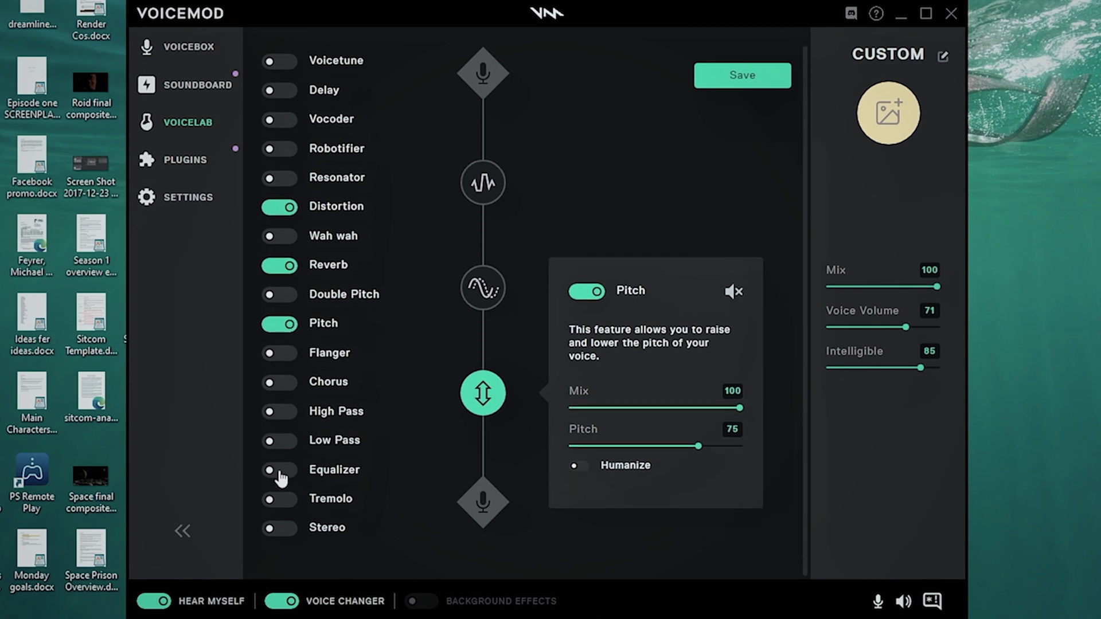
{"action": "left_click", "coordinate": [280, 471]}
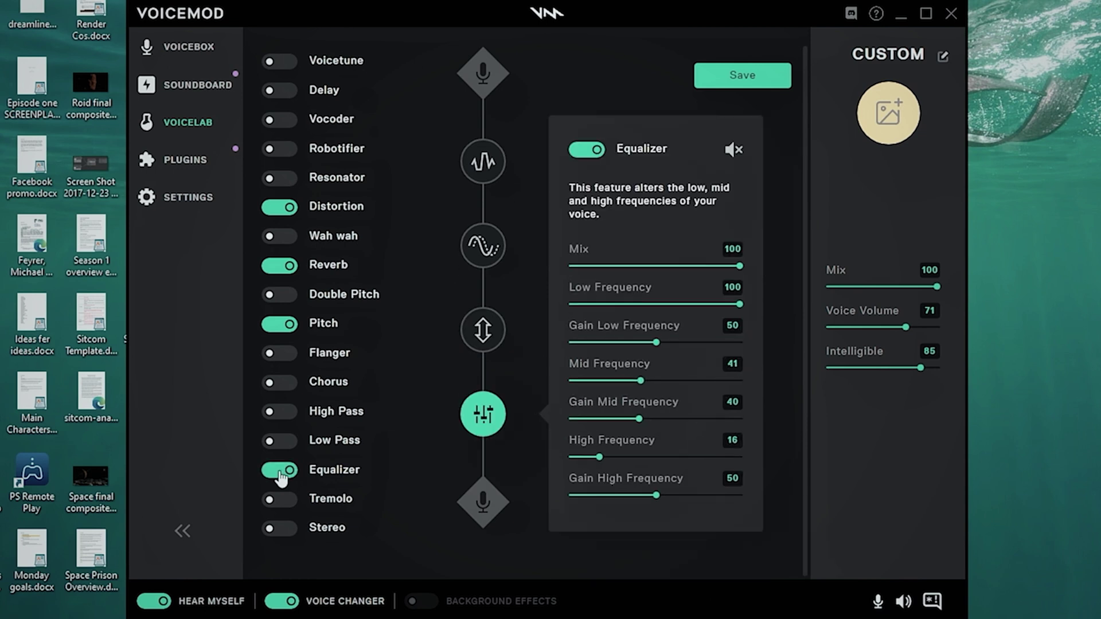
Turn off the custom voice's Equalizer, Pitch, Reverb and Distortion effects.
{"action": "left_click", "coordinate": [280, 471]}
{"action": "left_click", "coordinate": [281, 324]}
{"action": "left_click", "coordinate": [281, 265]}
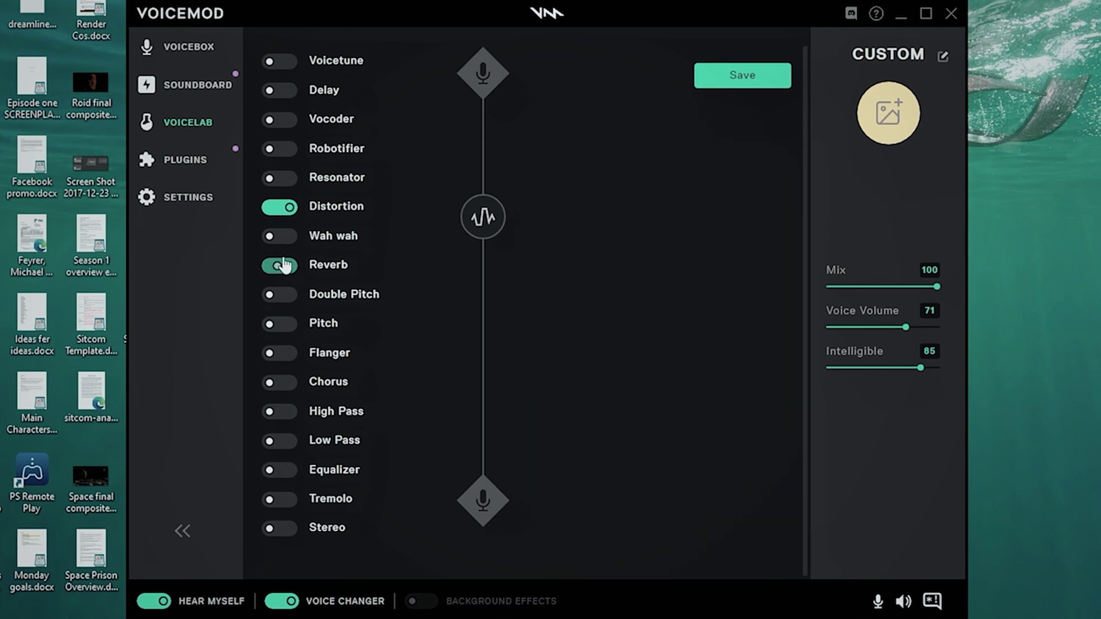
{"action": "left_click", "coordinate": [282, 212]}
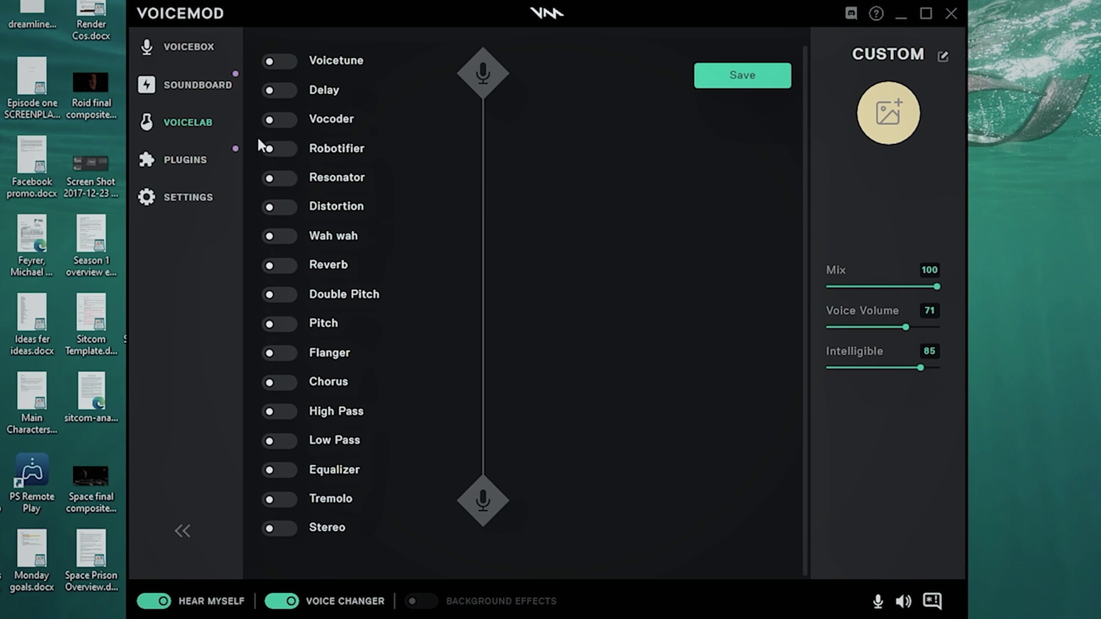
Review the audio input and output settings, including the expanded advanced audio options.
{"action": "left_click", "coordinate": [172, 196]}
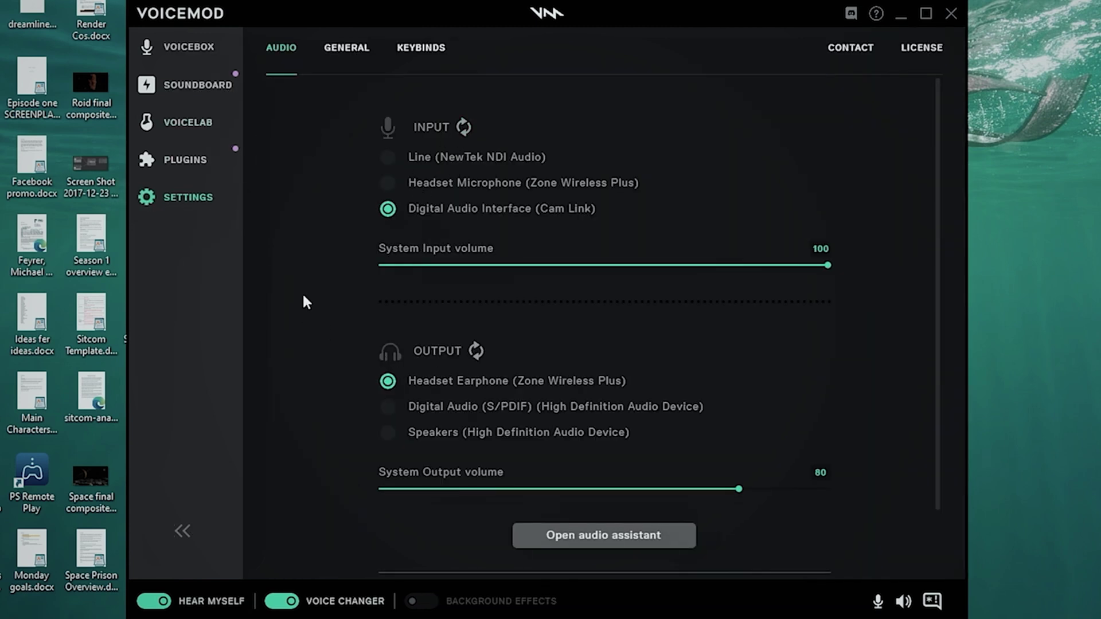
{"action": "scroll", "coordinate": [303, 296], "scroll_direction": "down", "scroll_amount": 2}
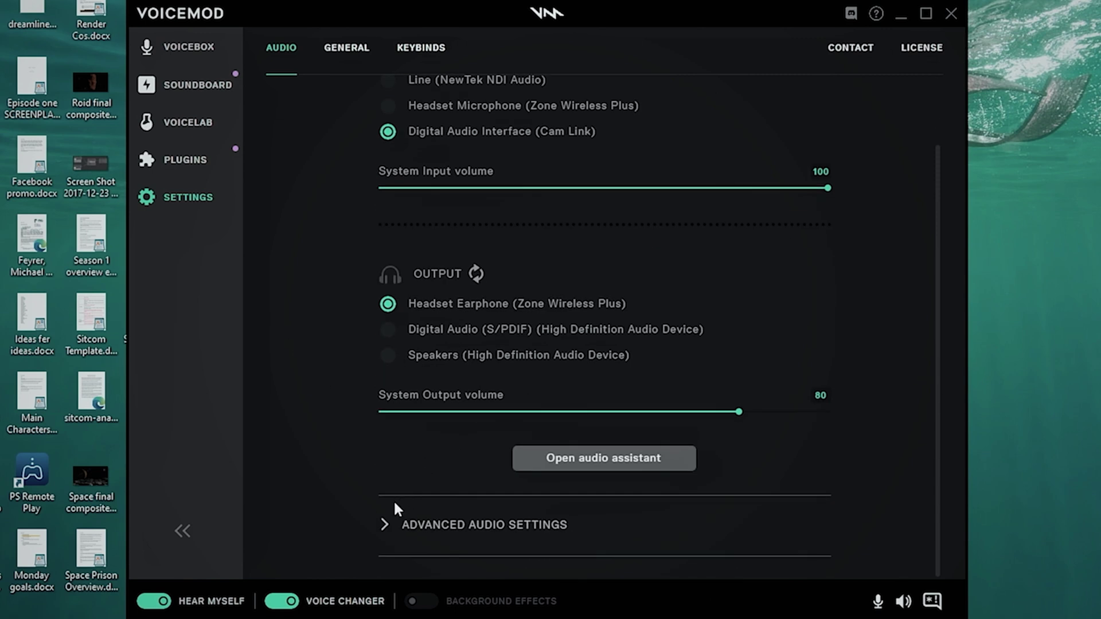
{"action": "left_click", "coordinate": [383, 524]}
{"action": "scroll", "coordinate": [370, 487], "scroll_direction": "down", "scroll_amount": 3}
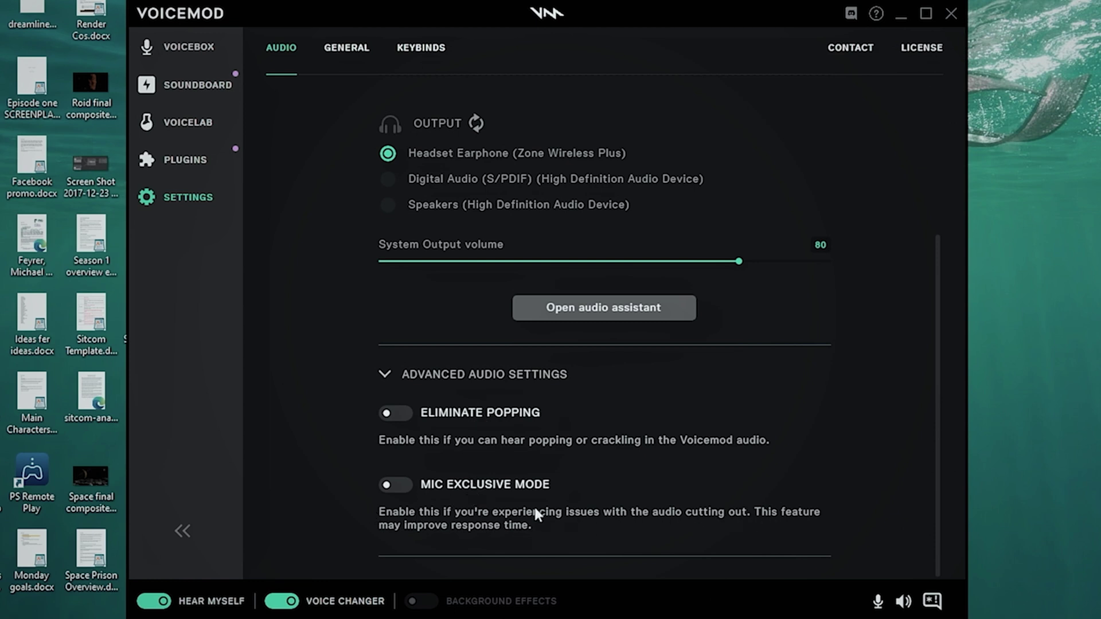
{"action": "scroll", "coordinate": [308, 360], "scroll_direction": "up", "scroll_amount": 4}
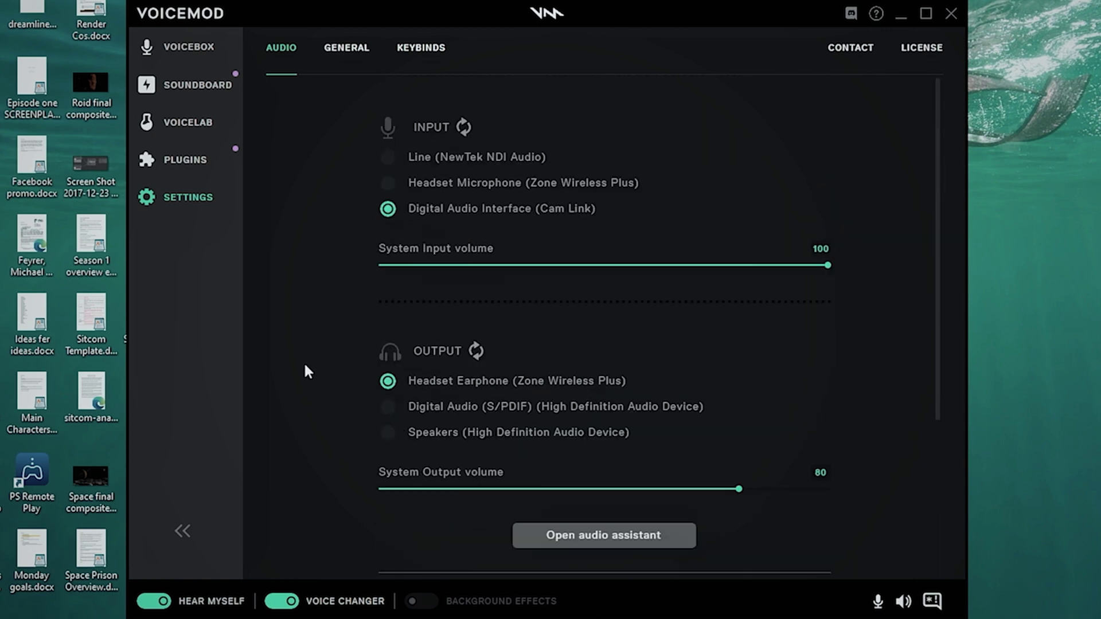
Review the general settings and the system keybinds, then return to the audio settings.
{"action": "left_click", "coordinate": [347, 51]}
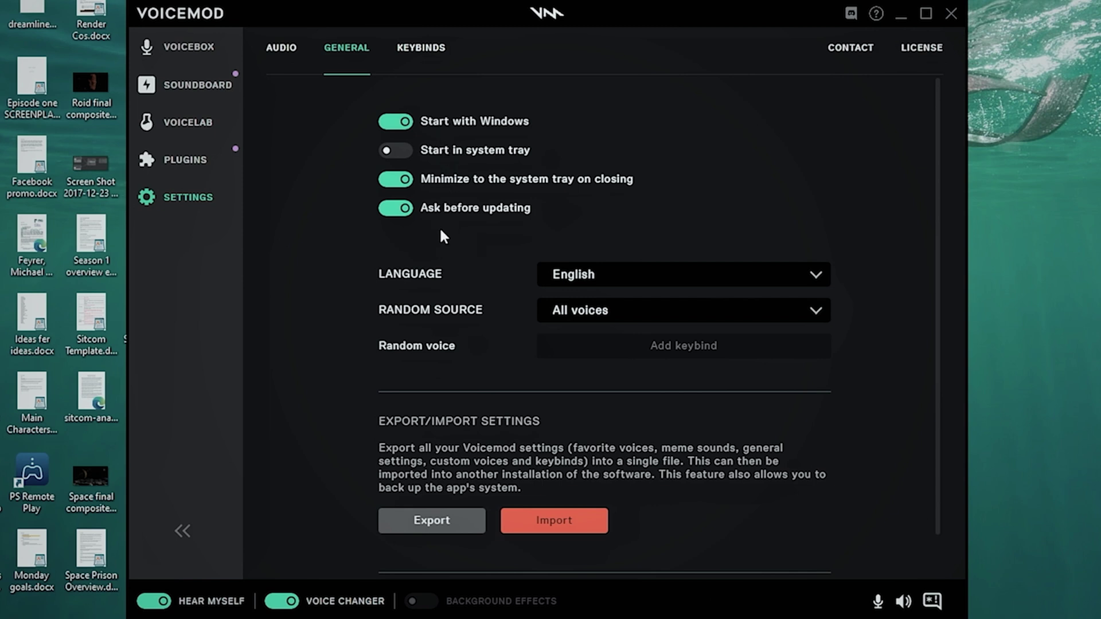
{"action": "scroll", "coordinate": [396, 314], "scroll_direction": "down", "scroll_amount": 1}
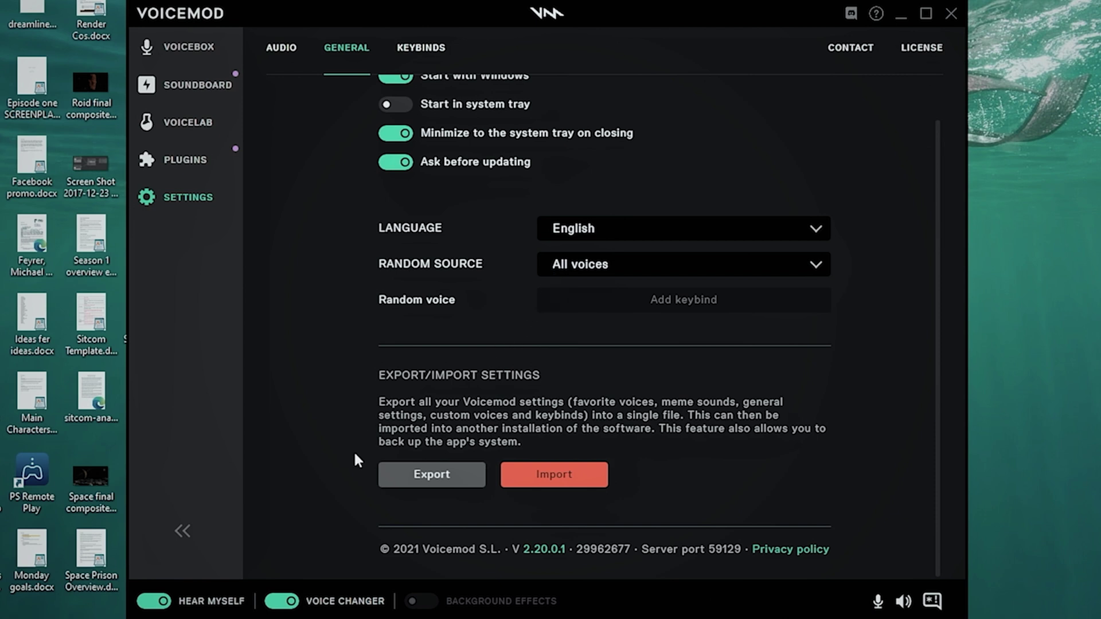
{"action": "scroll", "coordinate": [355, 453], "scroll_direction": "up", "scroll_amount": 1}
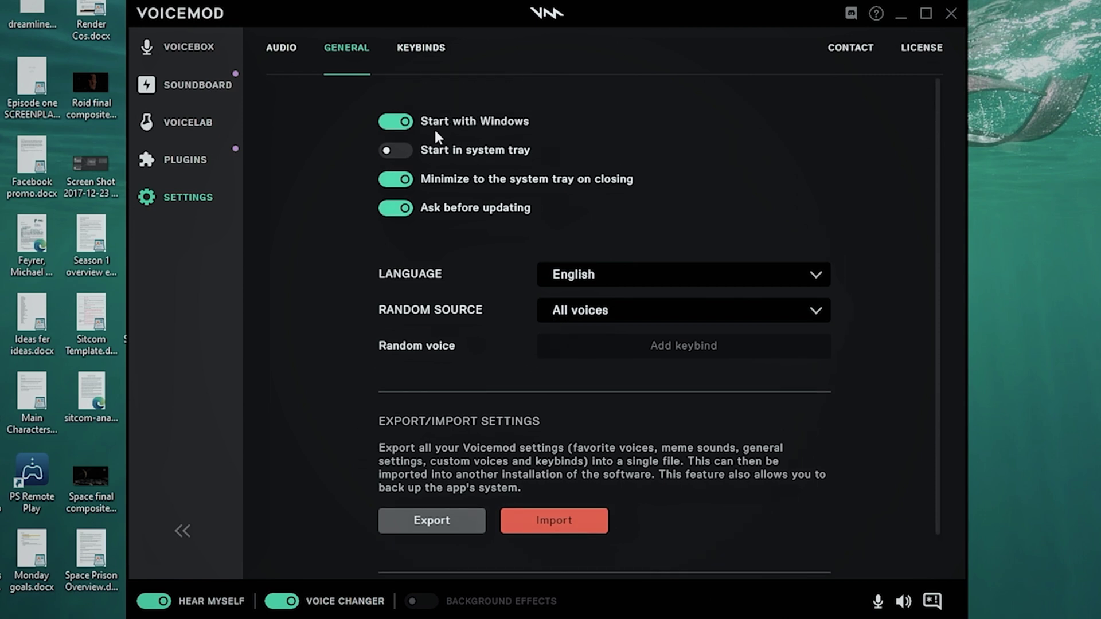
{"action": "left_click", "coordinate": [424, 51]}
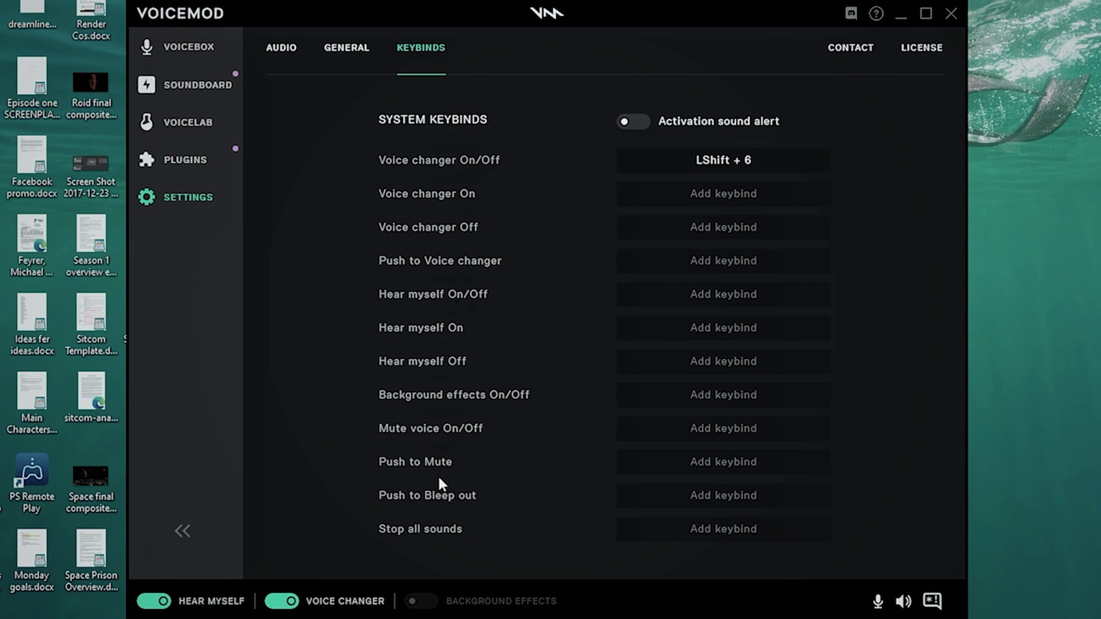
{"action": "left_click", "coordinate": [282, 50]}
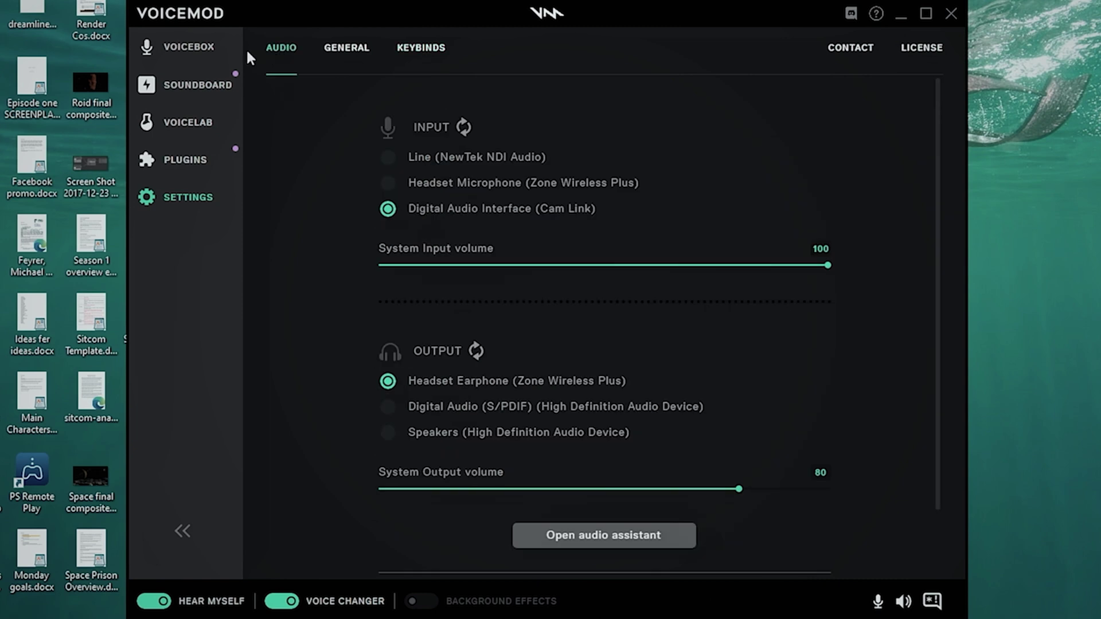
Return to the Voicebox and check the volume controls for voices, soundboard and general output, closing them again.
{"action": "left_click", "coordinate": [158, 44]}
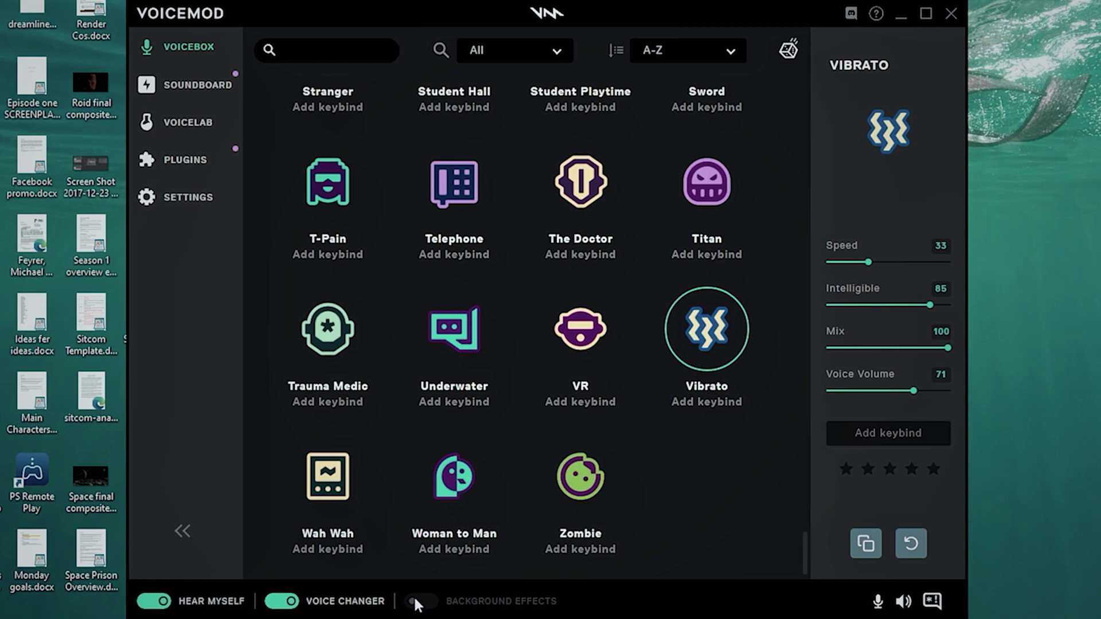
{"action": "left_click", "coordinate": [903, 602]}
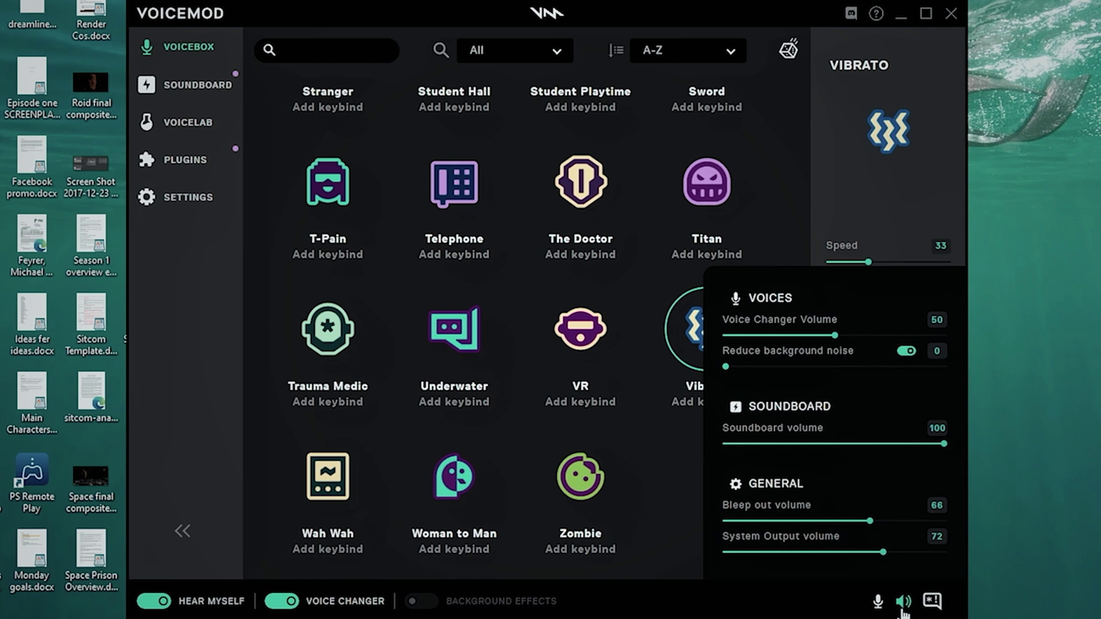
{"action": "left_click", "coordinate": [905, 604]}
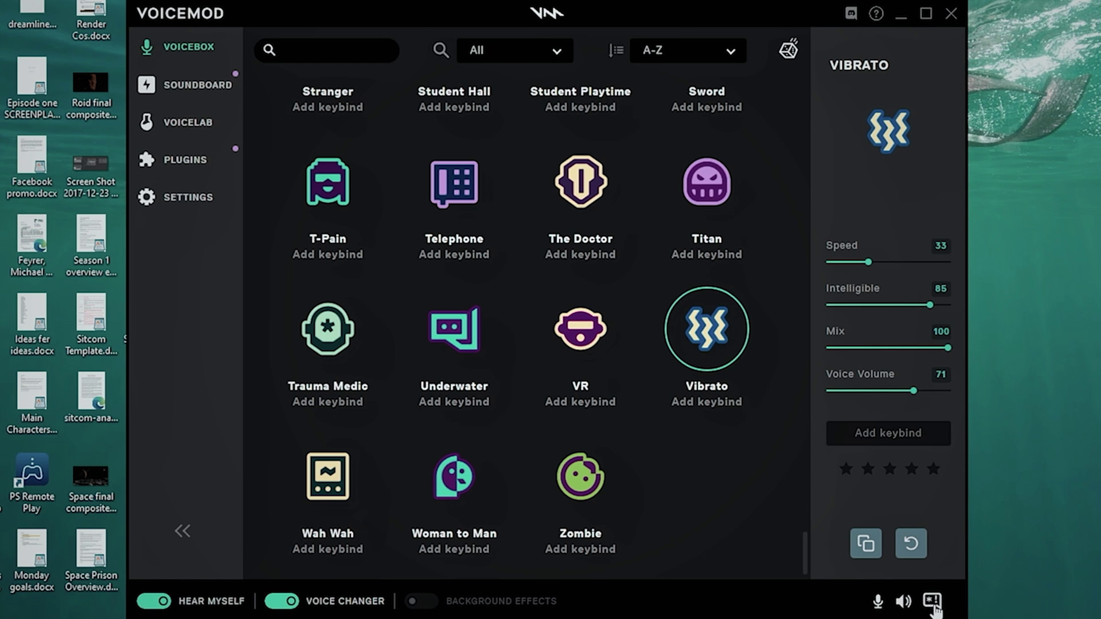
Activate the Bot voice, switch to the Cave voice, and turn the voice changer off.
{"action": "key", "text": "alt+minus"}
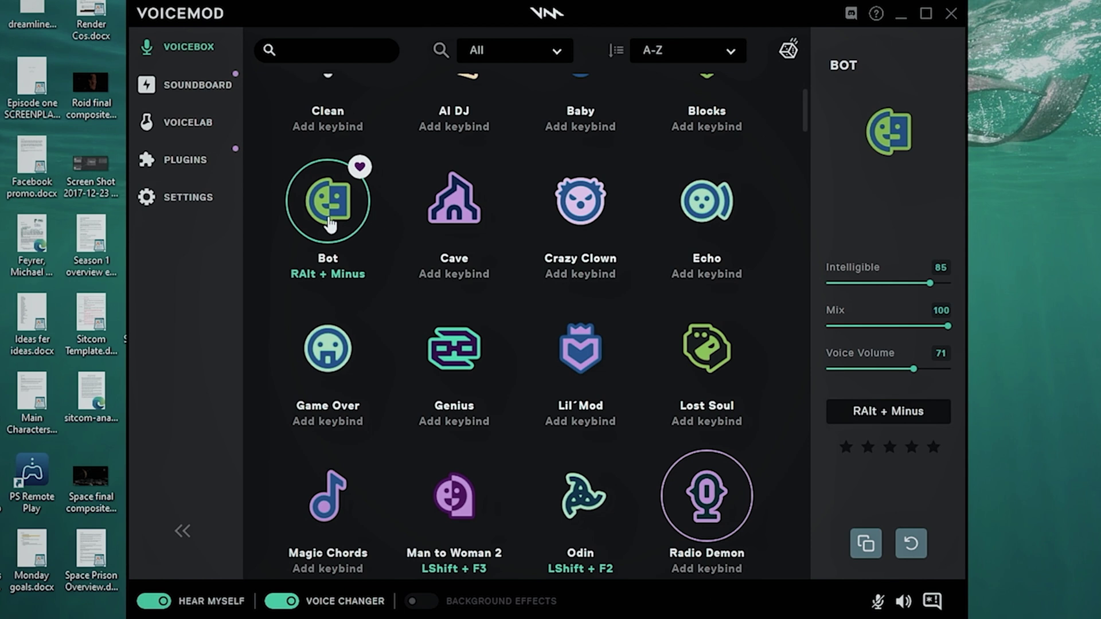
{"action": "left_click", "coordinate": [457, 232]}
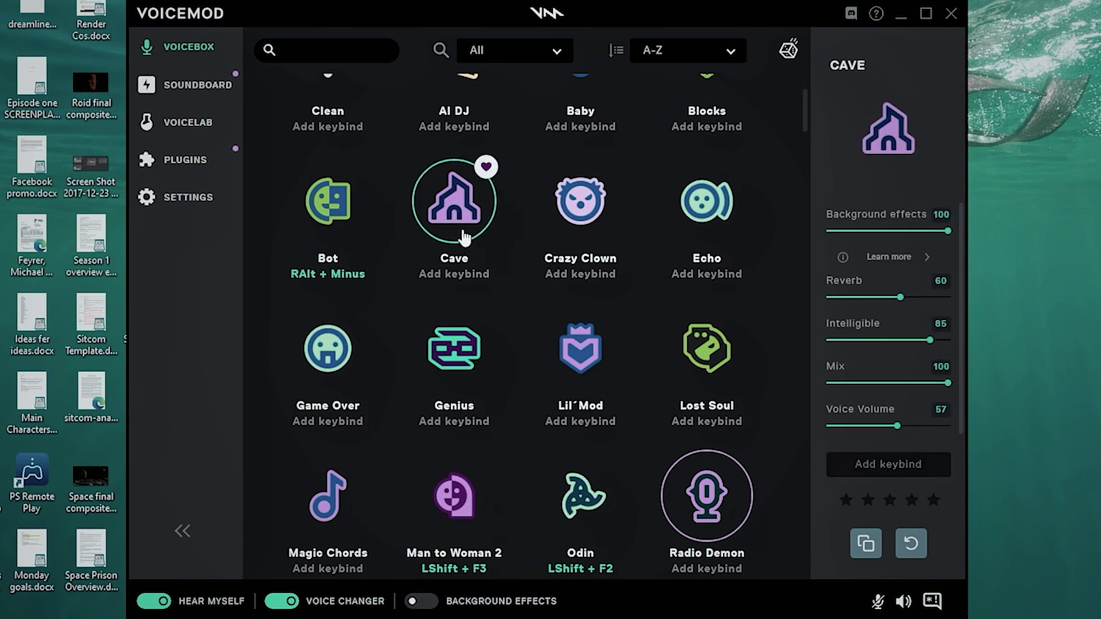
{"action": "left_click", "coordinate": [287, 604]}
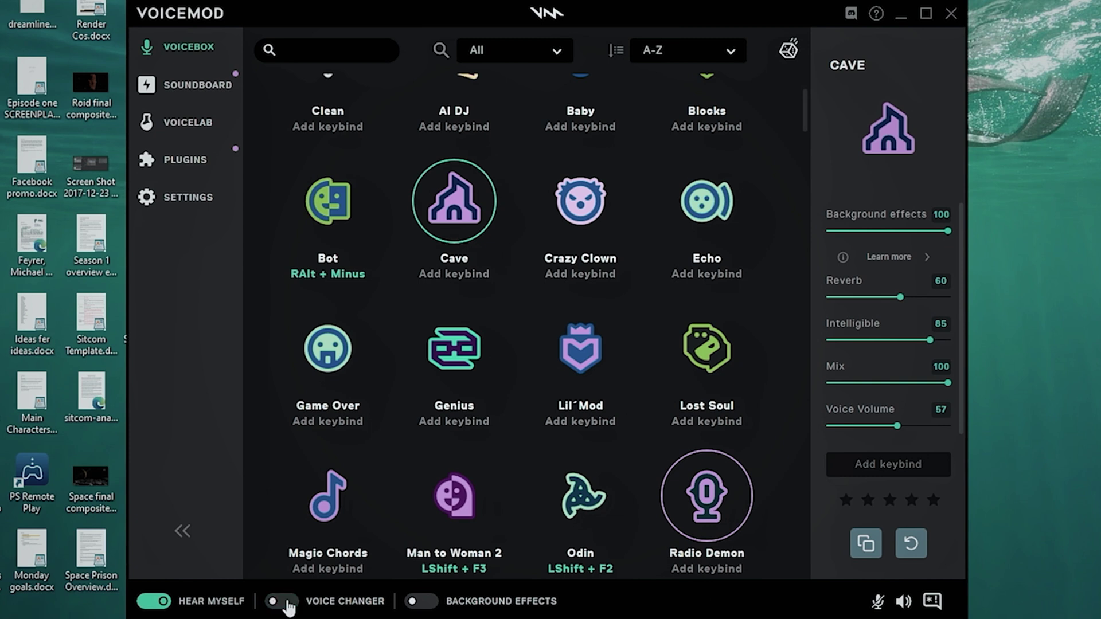
{"action": "left_click", "coordinate": [281, 601]}
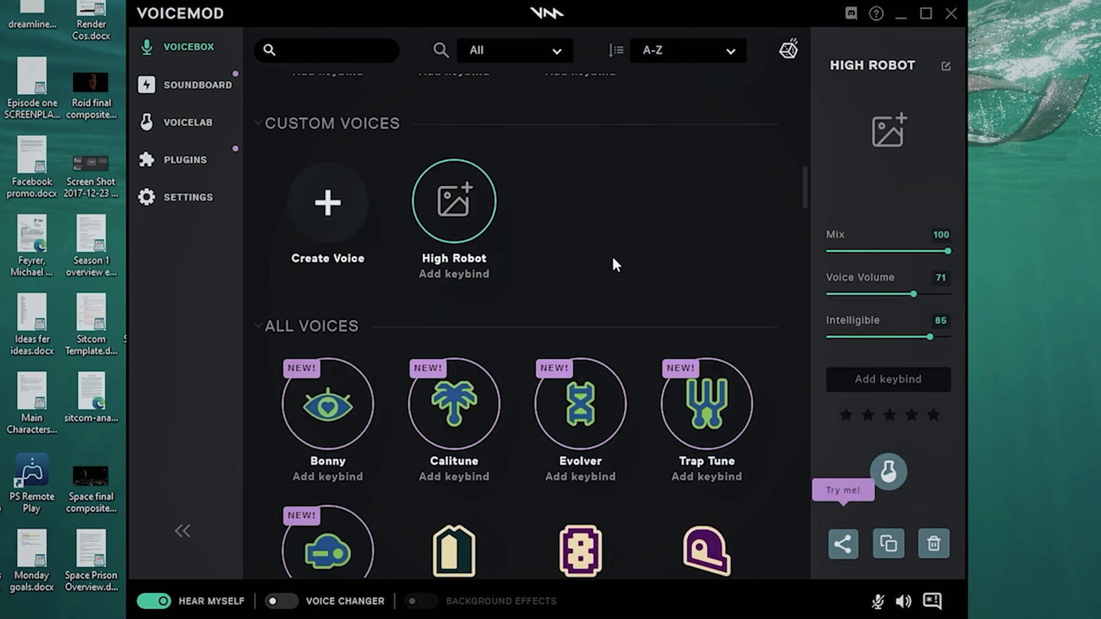
Browse the list of all voices, then open the Prankster soundboard.
{"action": "scroll", "coordinate": [607, 240], "scroll_direction": "down", "scroll_amount": 5}
{"action": "scroll", "coordinate": [543, 329], "scroll_direction": "down", "scroll_amount": 5}
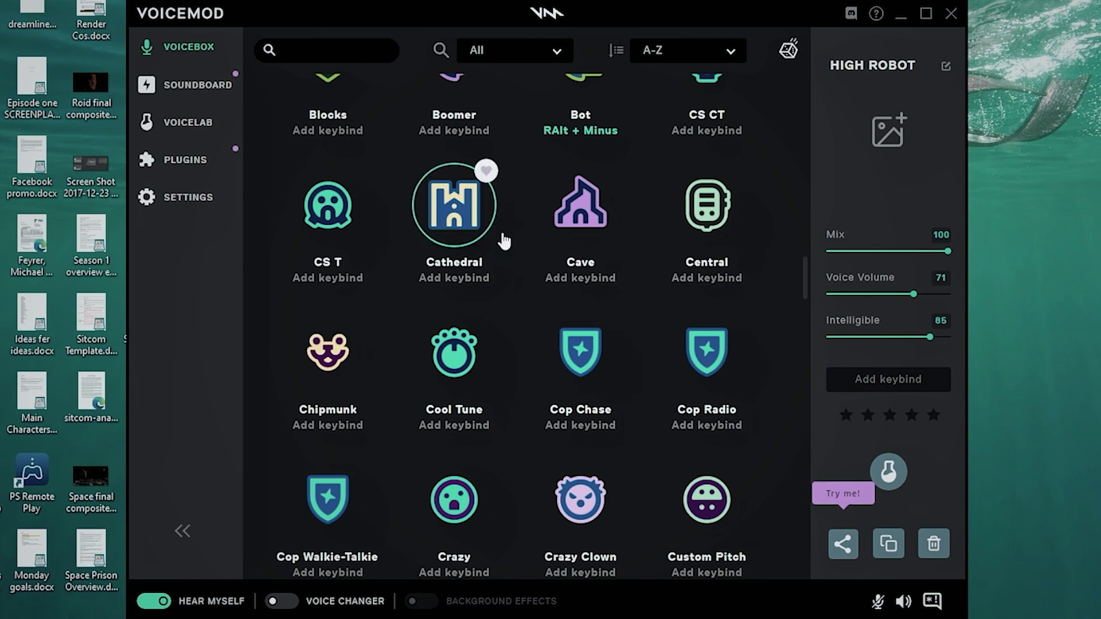
{"action": "left_click", "coordinate": [208, 91]}
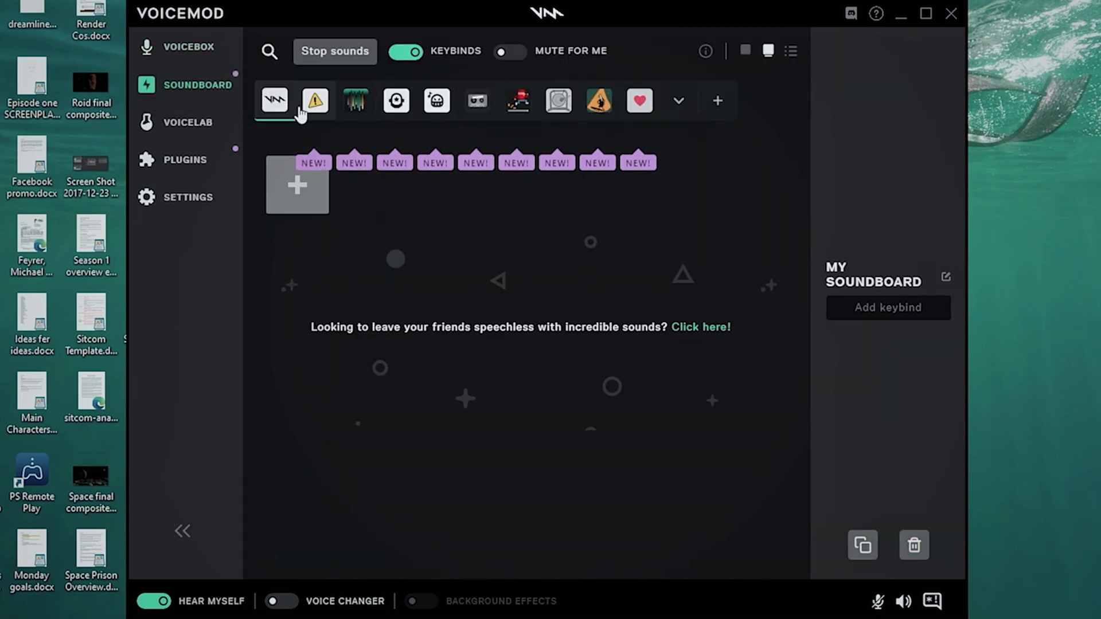
{"action": "left_click", "coordinate": [315, 99]}
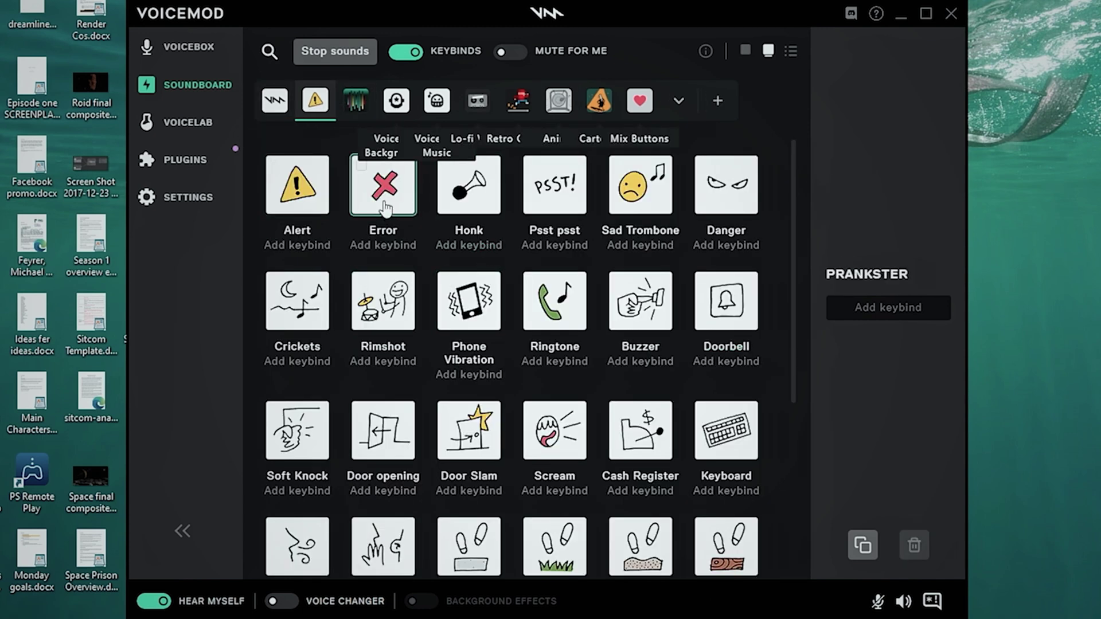
Preview the Error, Honk, Psst psst, Sad Trombone, Danger, Rimshot and Ringtone sounds, stopping the looping ringtone.
{"action": "left_click", "coordinate": [378, 241]}
{"action": "left_click", "coordinate": [468, 224]}
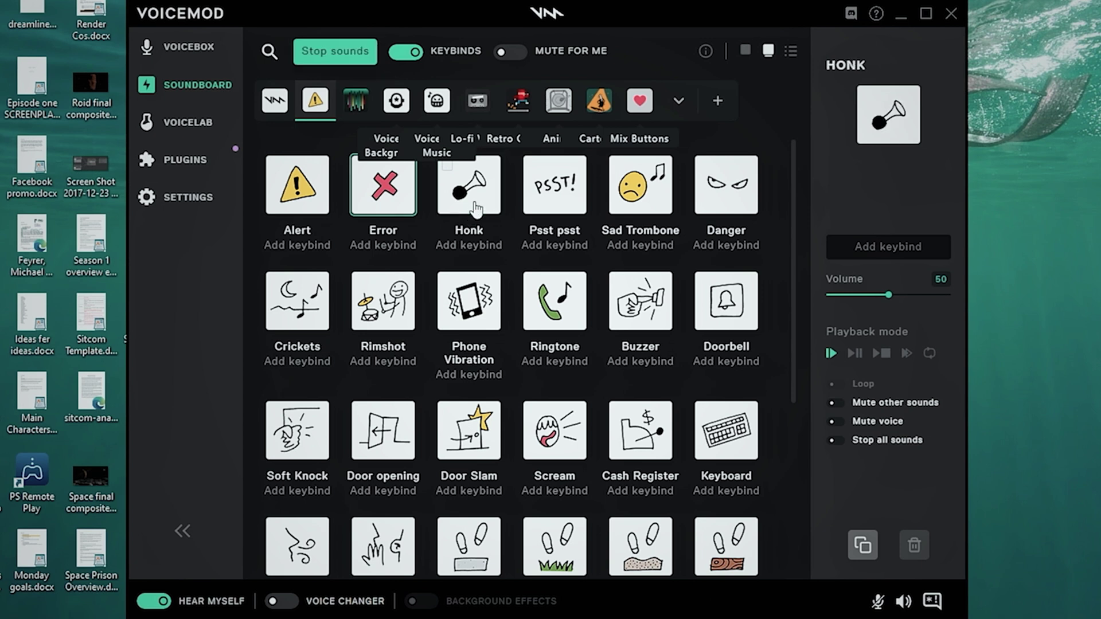
{"action": "left_click", "coordinate": [542, 218]}
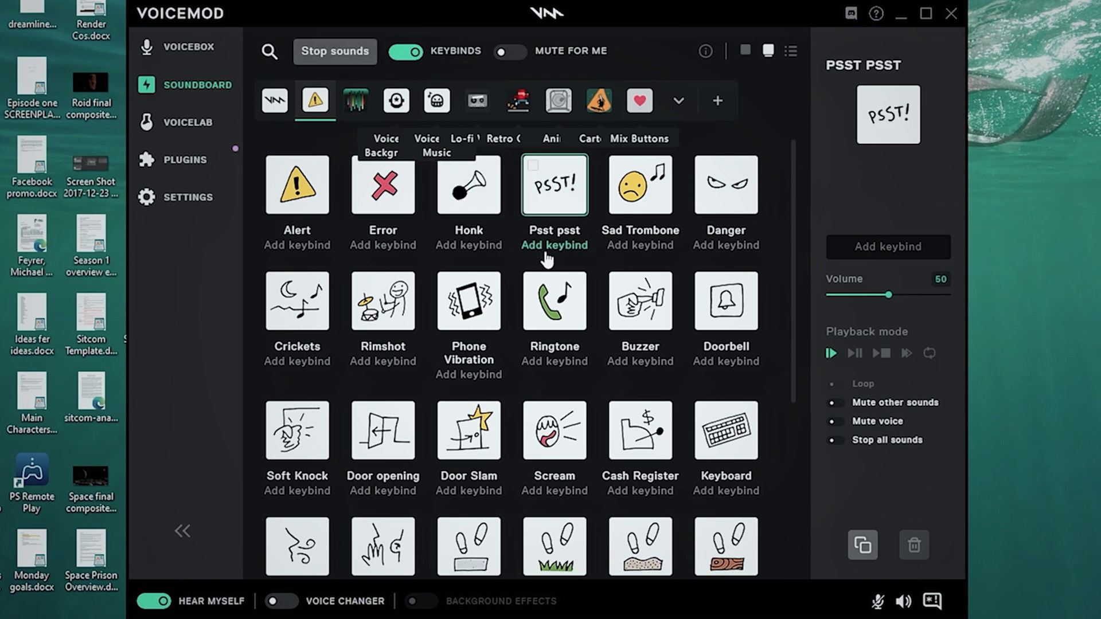
{"action": "left_click", "coordinate": [619, 229]}
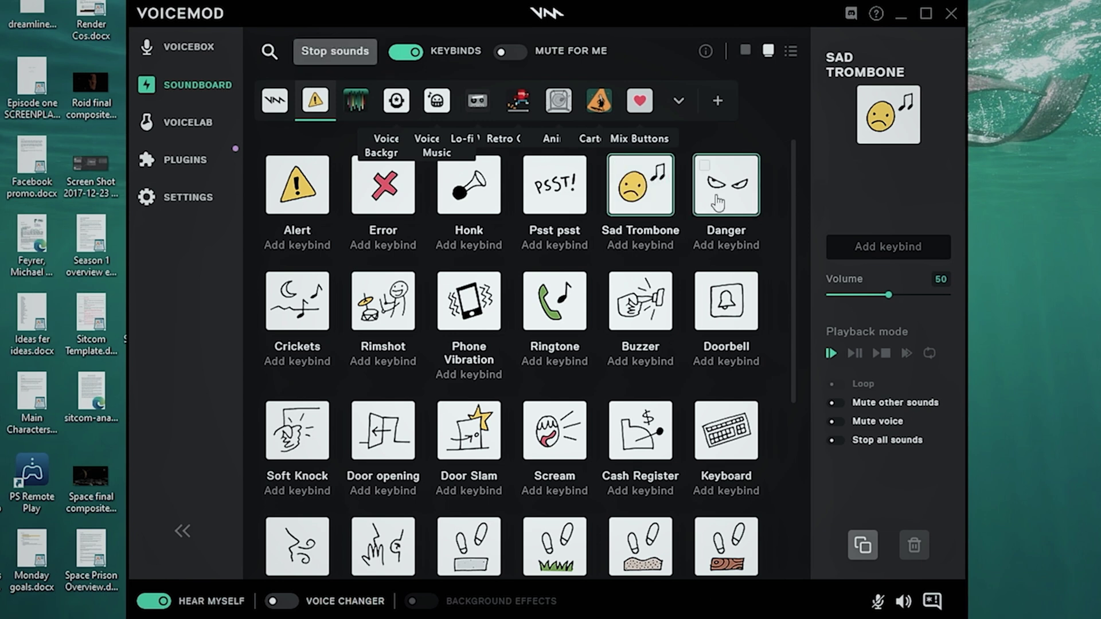
{"action": "left_click", "coordinate": [694, 232]}
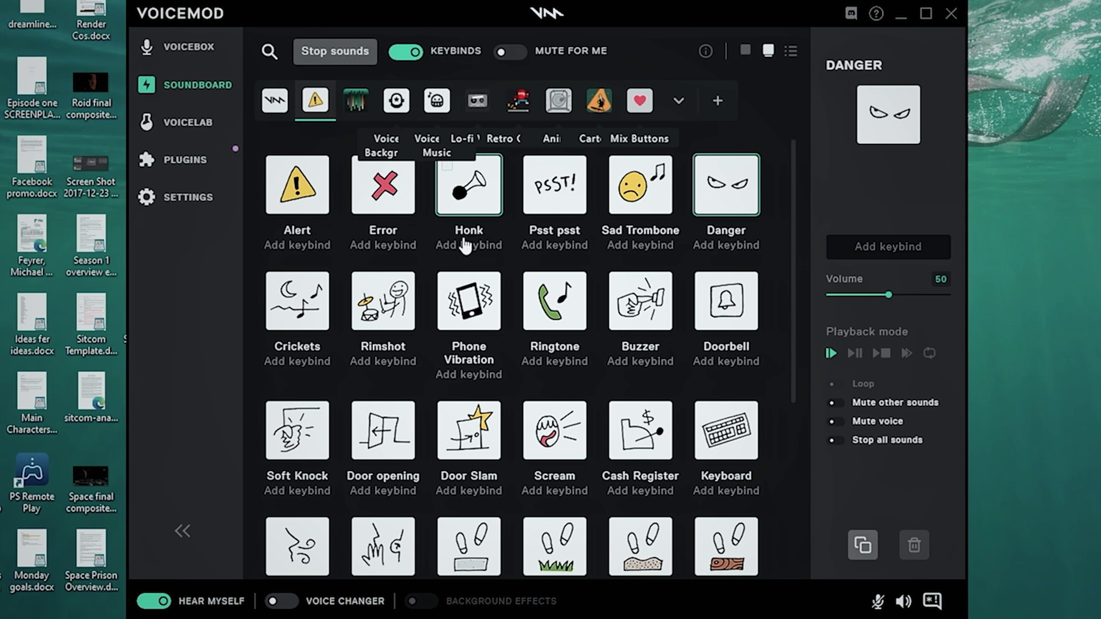
{"action": "left_click", "coordinate": [375, 310]}
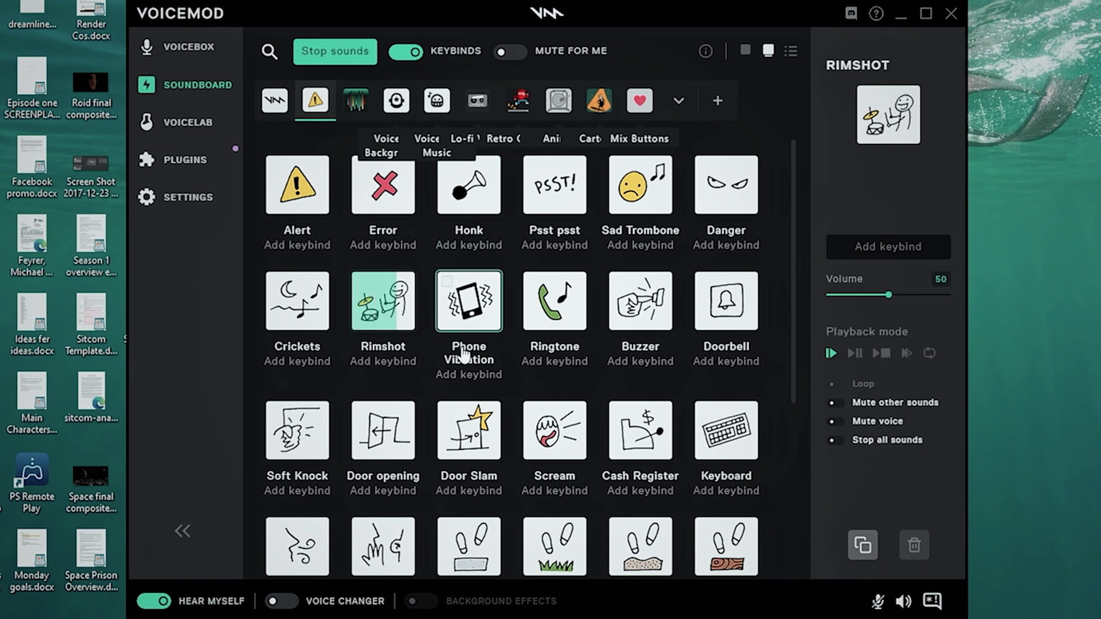
{"action": "left_click", "coordinate": [564, 352]}
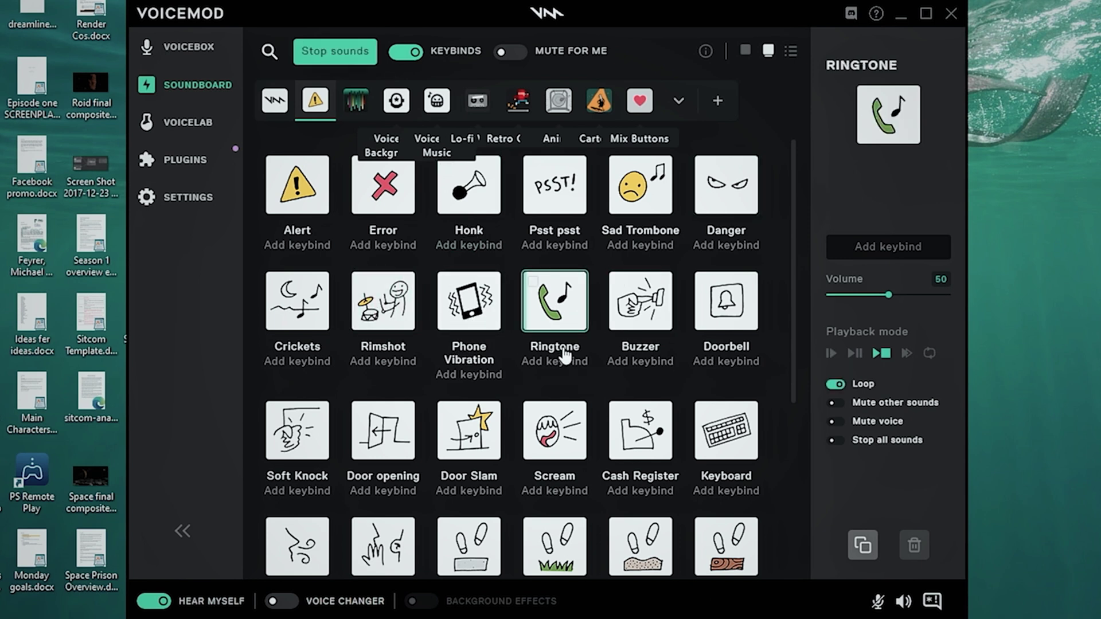
{"action": "left_click", "coordinate": [560, 352]}
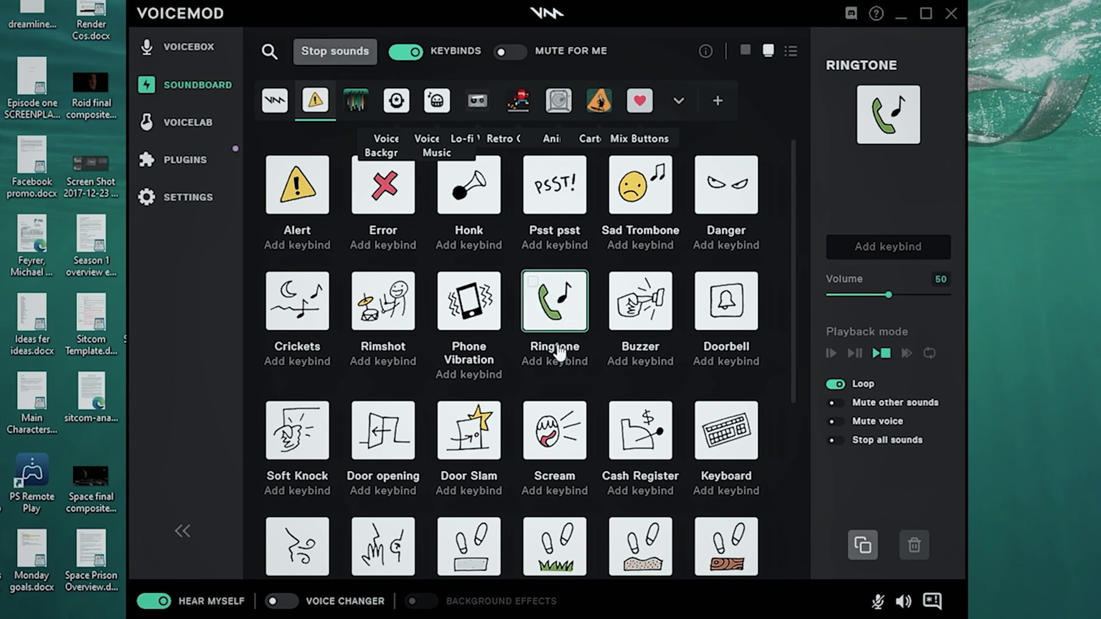
Open My Soundboard and check the file picker for adding a custom sound, closing it without choosing a file.
{"action": "left_click", "coordinate": [273, 112]}
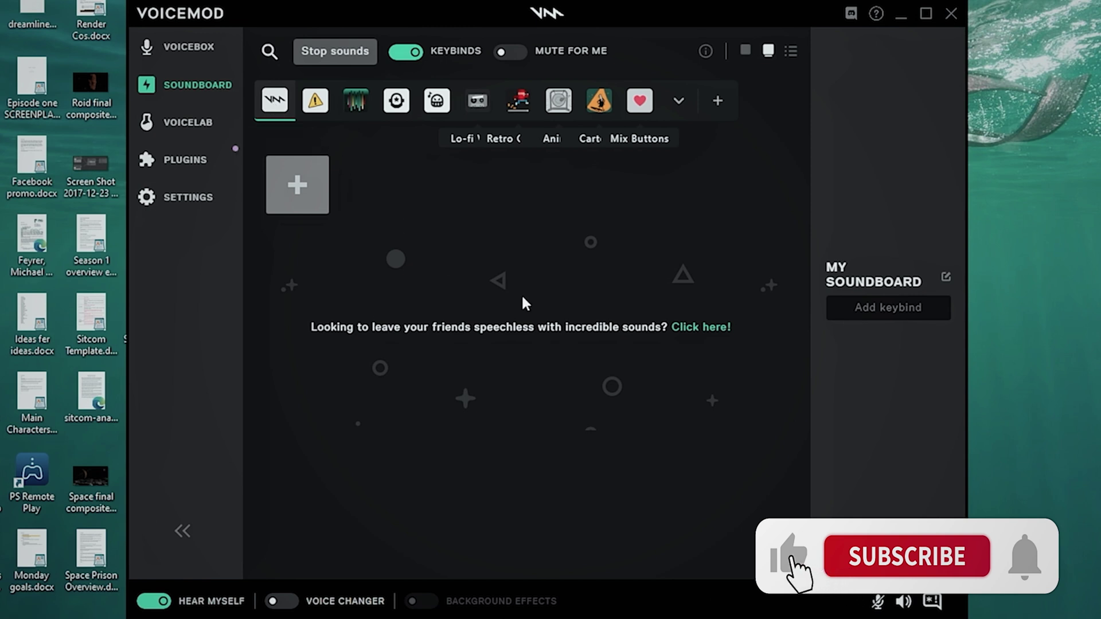
{"action": "left_click", "coordinate": [299, 187]}
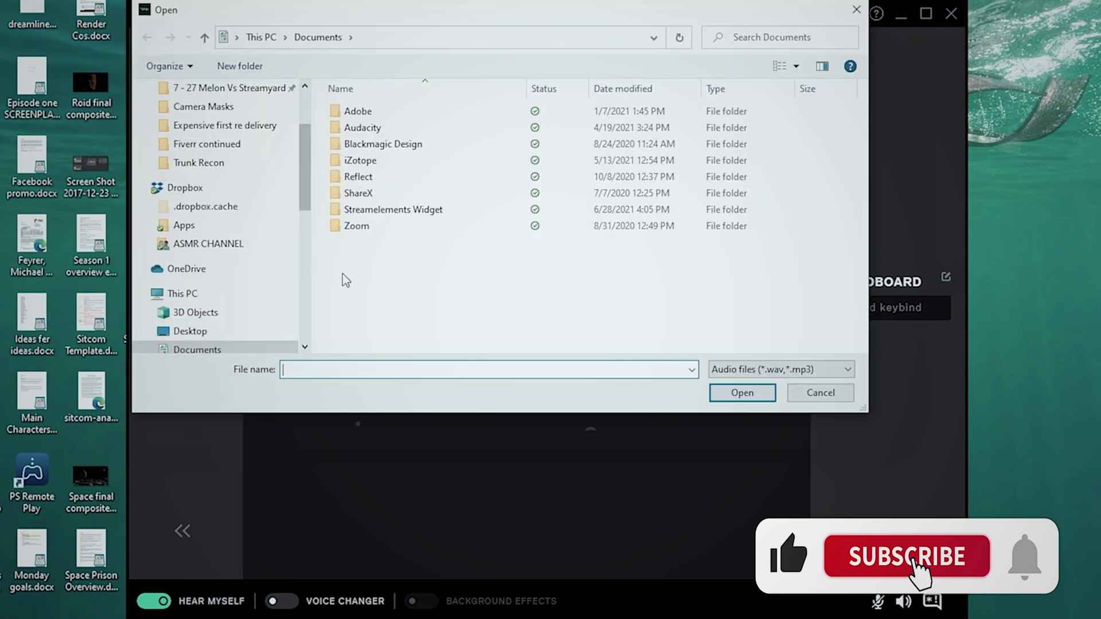
{"action": "left_click", "coordinate": [815, 393]}
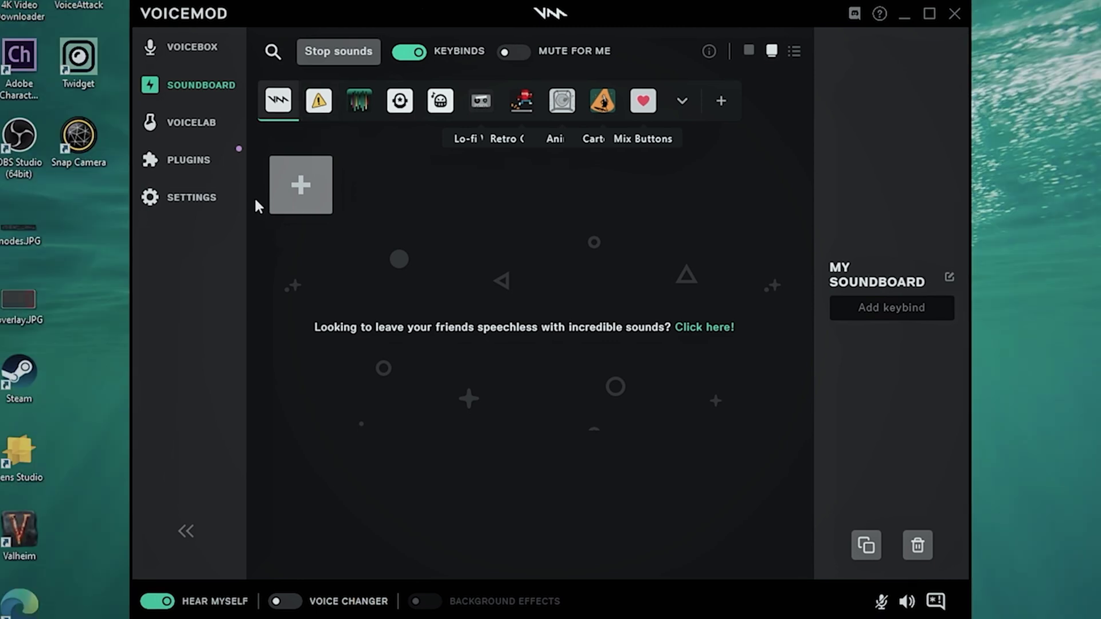
View the available plugins and return to the Voicebox voice list.
{"action": "left_click", "coordinate": [154, 161]}
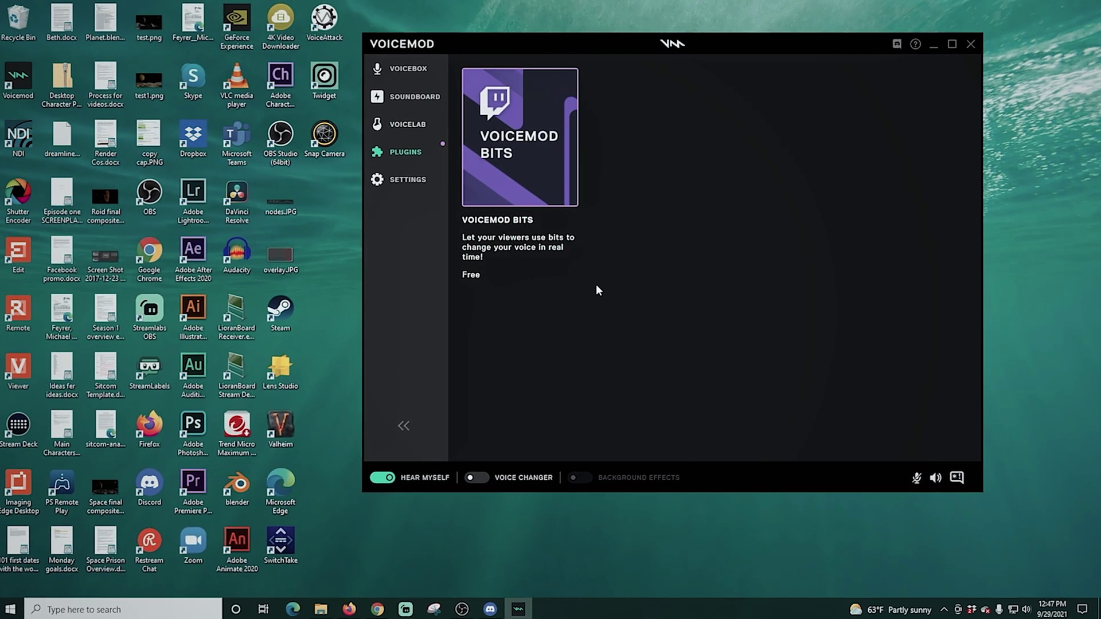
{"action": "left_click_drag", "start_coordinate": [706, 46], "coordinate": [553, 127]}
{"action": "left_click", "coordinate": [264, 150]}
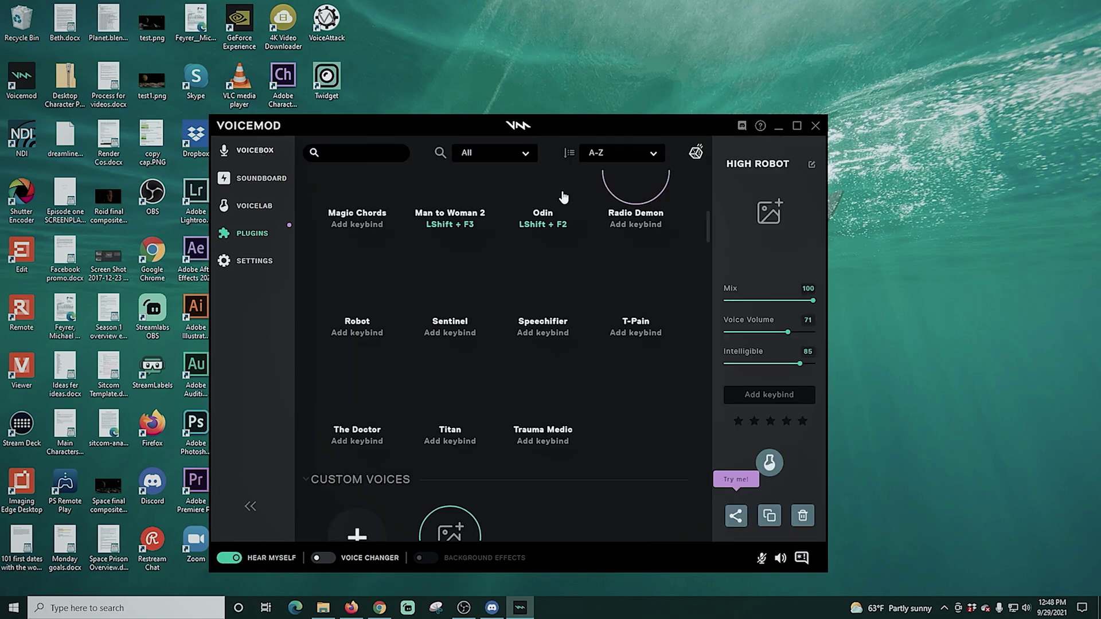
{"action": "scroll", "coordinate": [564, 197], "scroll_direction": "down", "scroll_amount": 5}
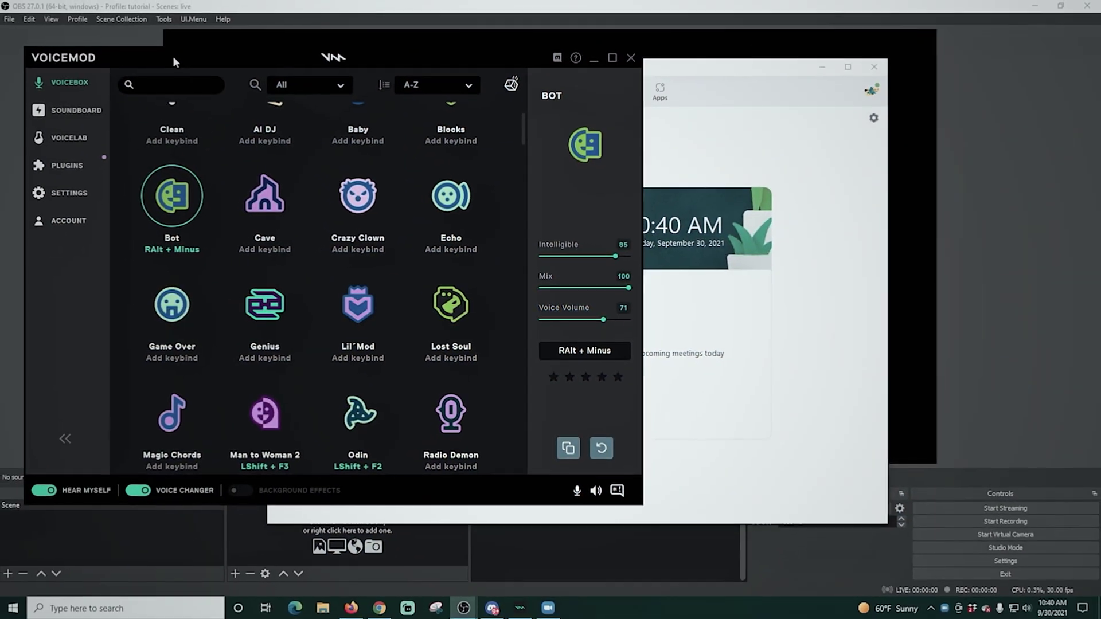
Switch to OBS and add a Video Capture Device source that uses Cam Link as its device.
{"action": "mouse_move", "coordinate": [175, 62]}
{"action": "left_mouse_down"}
{"action": "mouse_move", "coordinate": [345, 61]}
{"action": "mouse_move", "coordinate": [184, 80]}
{"action": "left_mouse_up"}
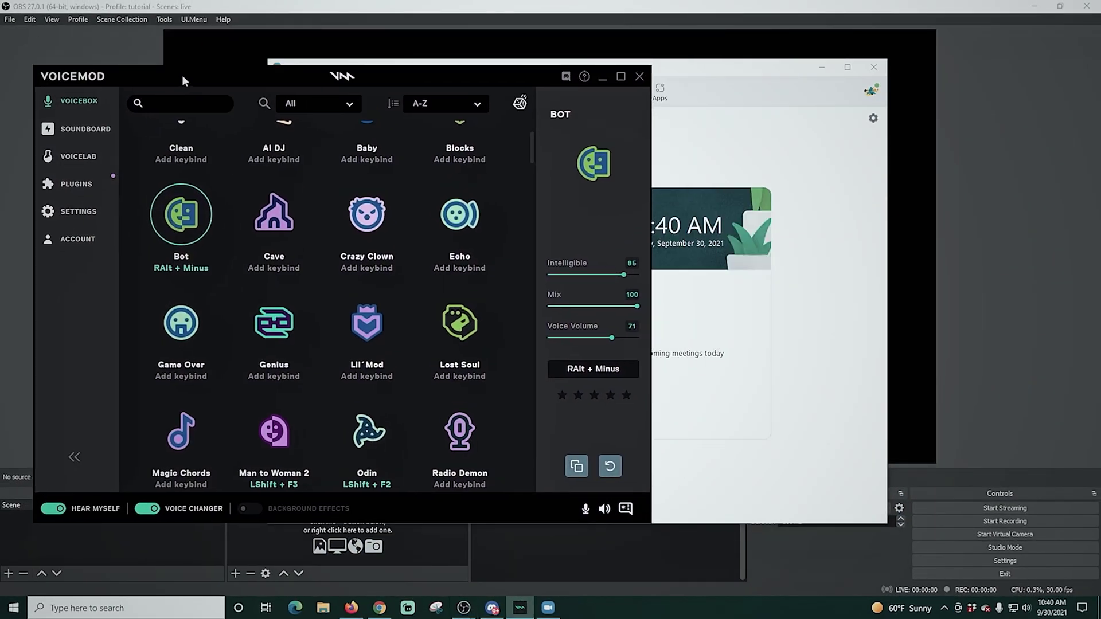
{"action": "left_click", "coordinate": [306, 9]}
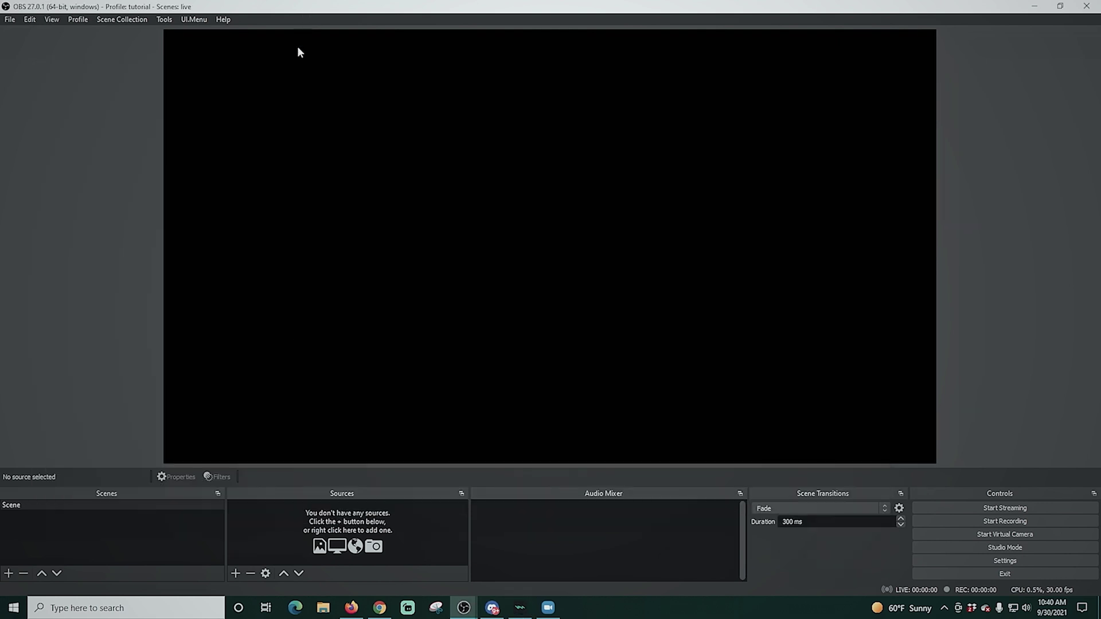
{"action": "left_click", "coordinate": [235, 573]}
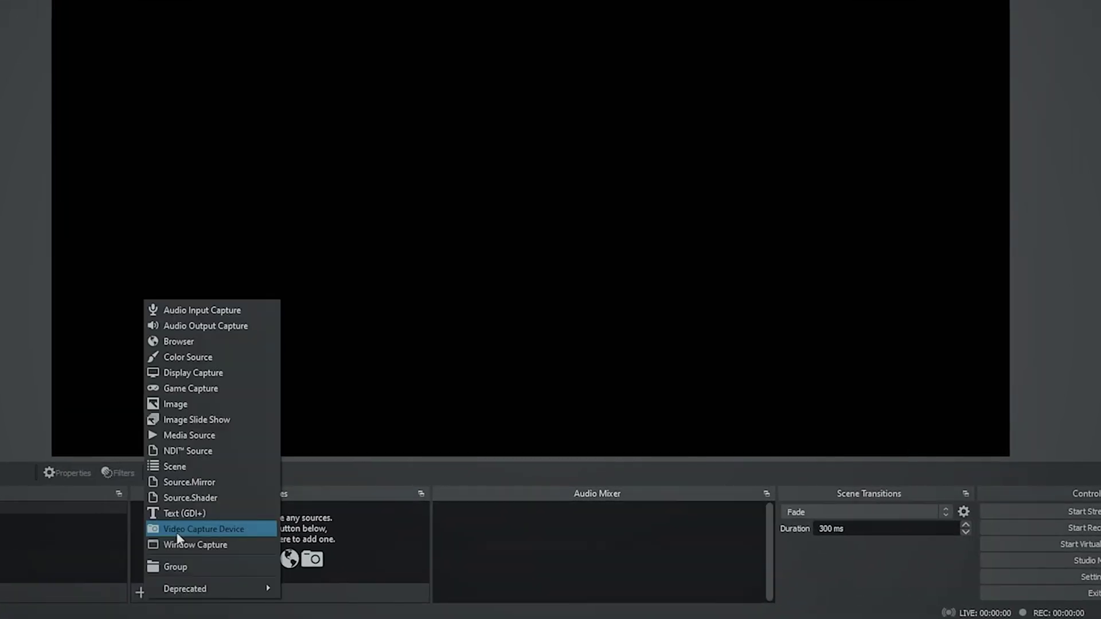
{"action": "left_click", "coordinate": [176, 530]}
{"action": "left_click", "coordinate": [559, 354]}
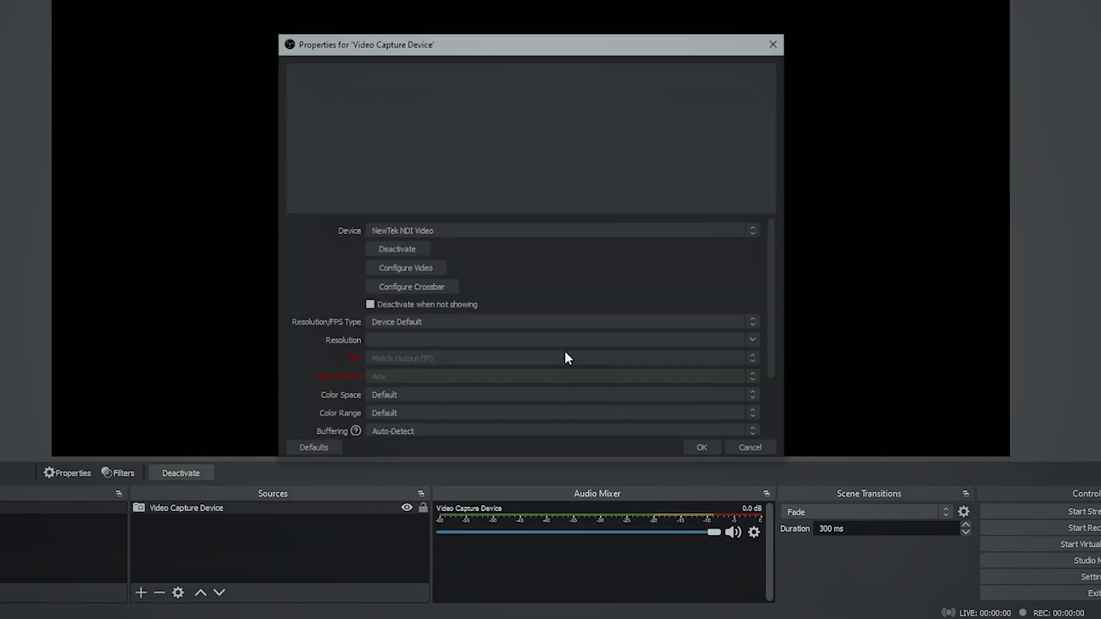
{"action": "left_click", "coordinate": [511, 230]}
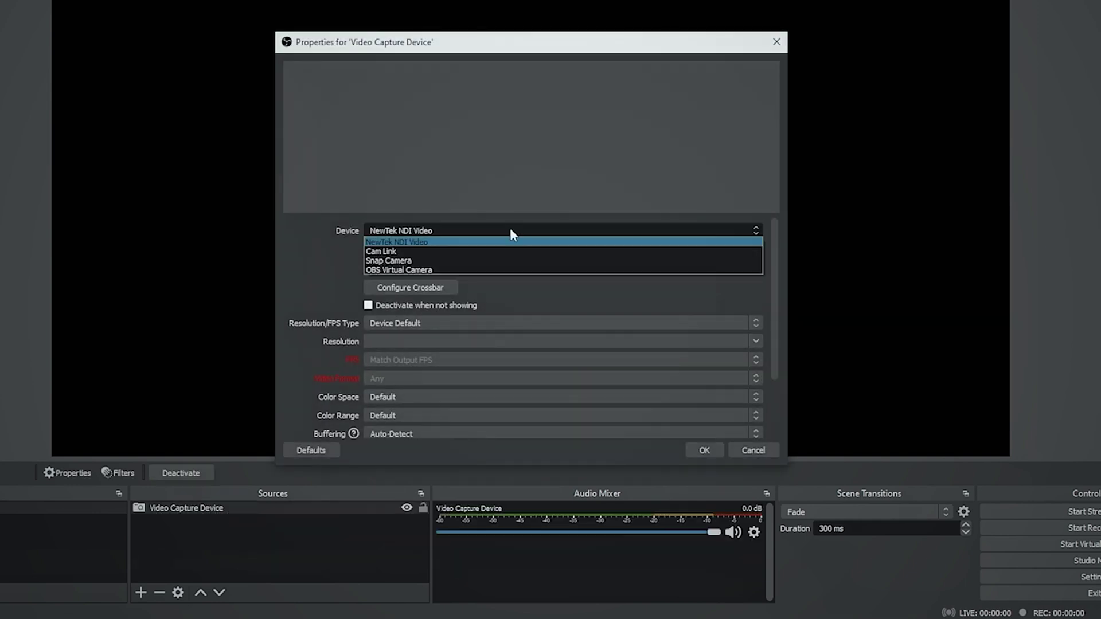
{"action": "left_click", "coordinate": [473, 251]}
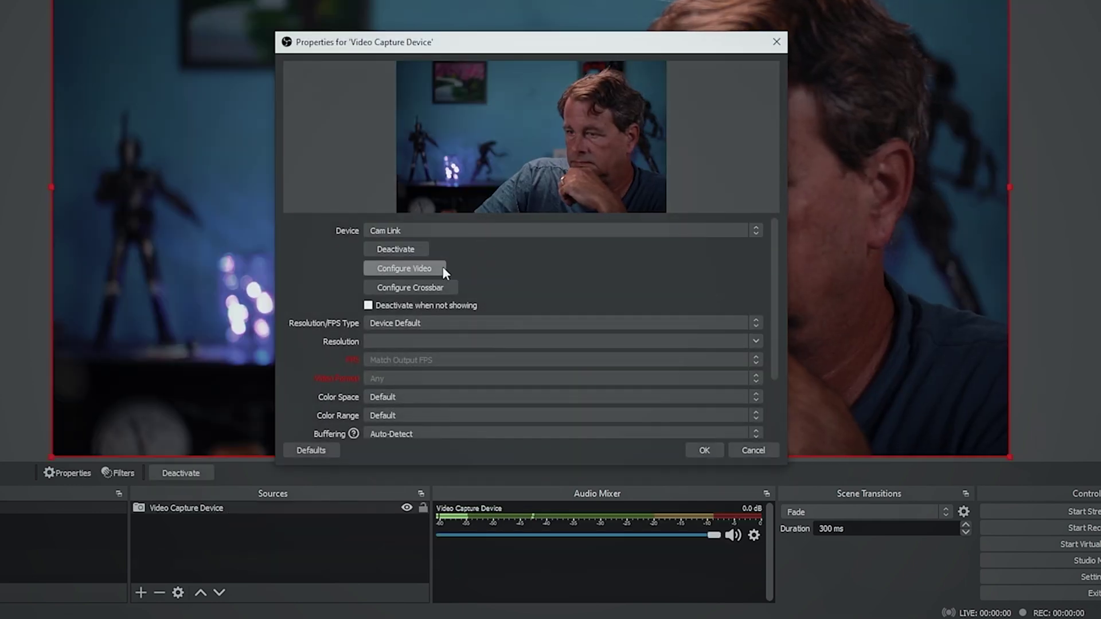
Set the capture device's resolution type to Custom and its resolution to 1920x1080.
{"action": "left_click", "coordinate": [453, 321]}
{"action": "left_click", "coordinate": [448, 338]}
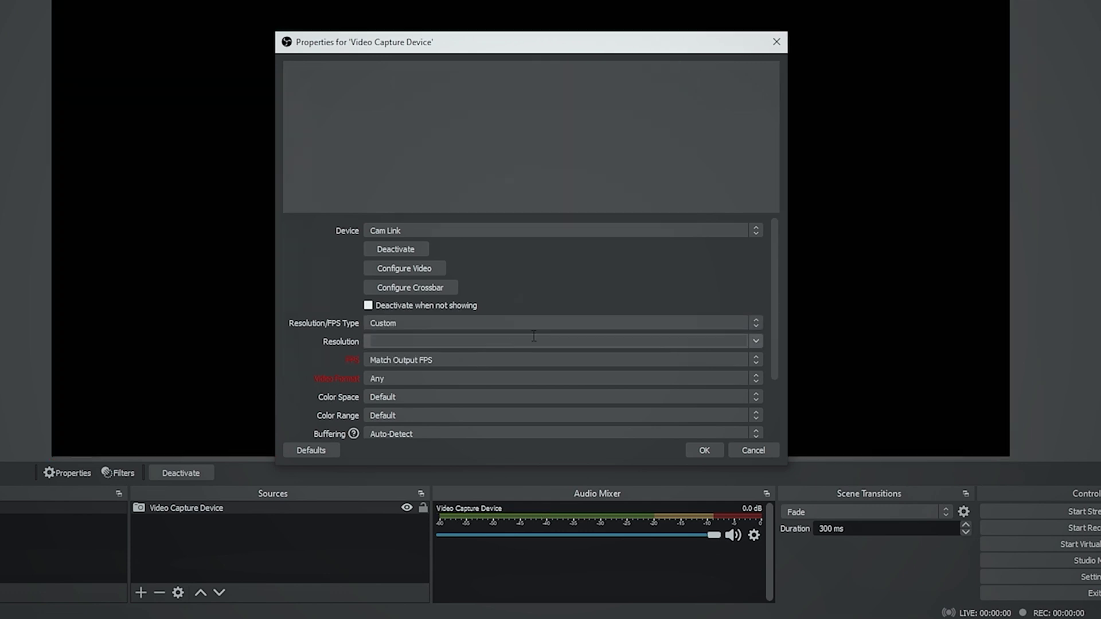
{"action": "left_click", "coordinate": [756, 343]}
{"action": "left_click", "coordinate": [724, 353]}
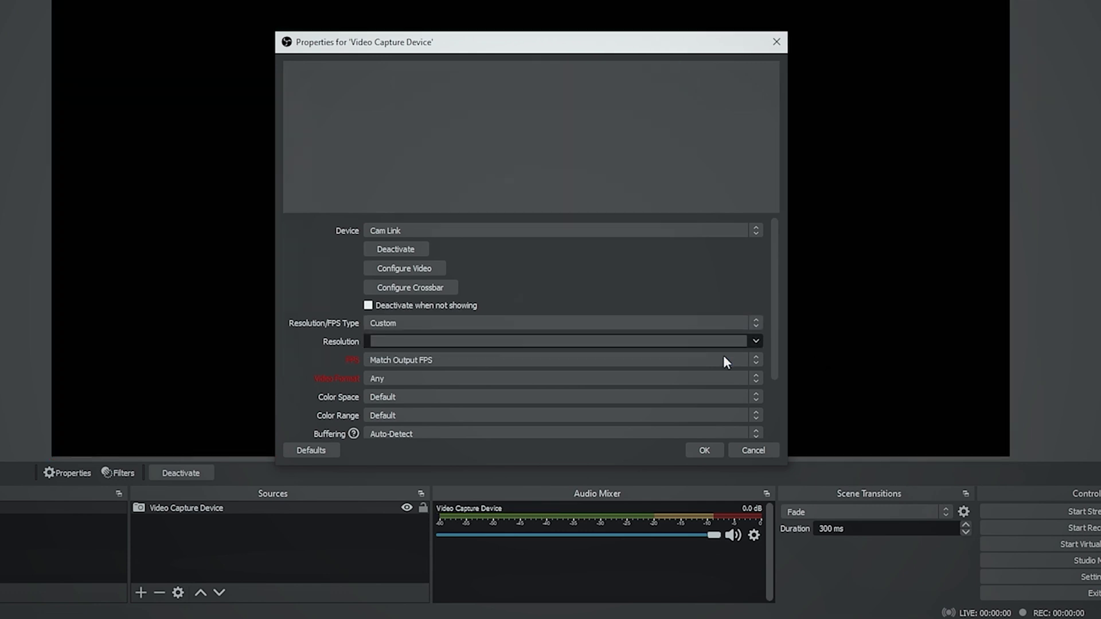
Enable a custom audio device for the capture source, choose Microphone (Voicemod Virtual Audio Device (WDM)), and accept the properties.
{"action": "left_click_drag", "start_coordinate": [774, 302], "coordinate": [777, 442]}
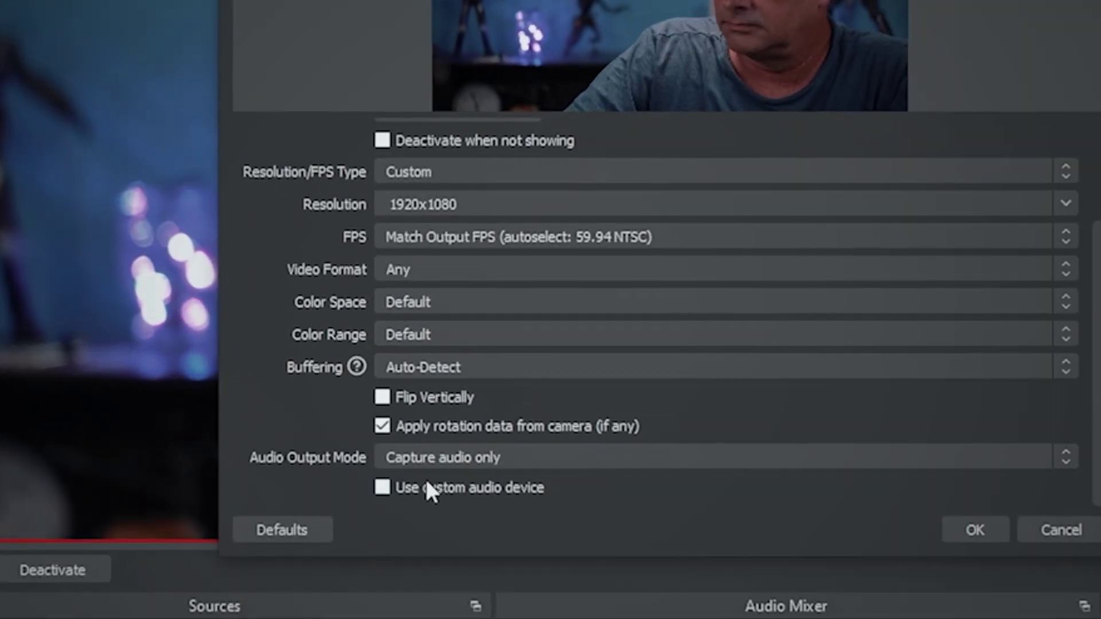
{"action": "left_click", "coordinate": [383, 488]}
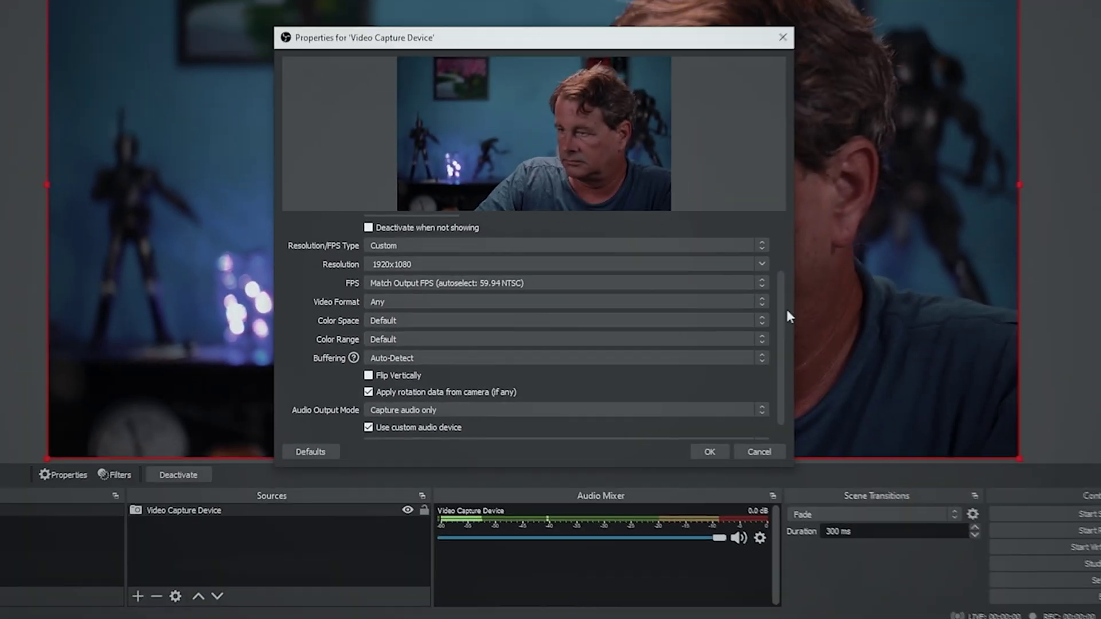
{"action": "left_click_drag", "start_coordinate": [782, 308], "coordinate": [779, 395]}
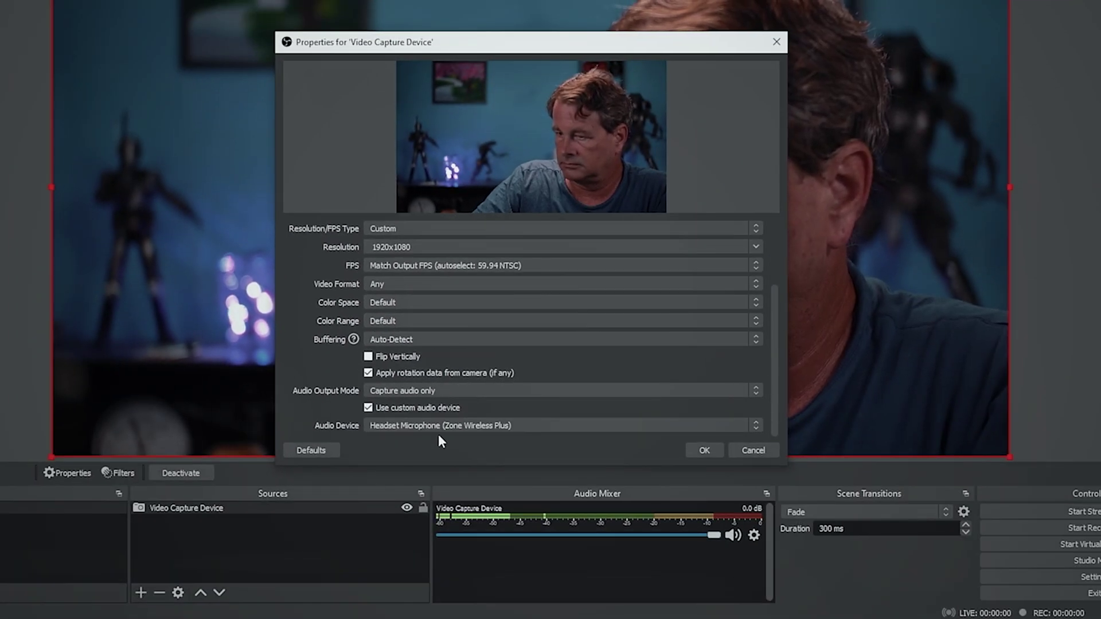
{"action": "left_click", "coordinate": [398, 425]}
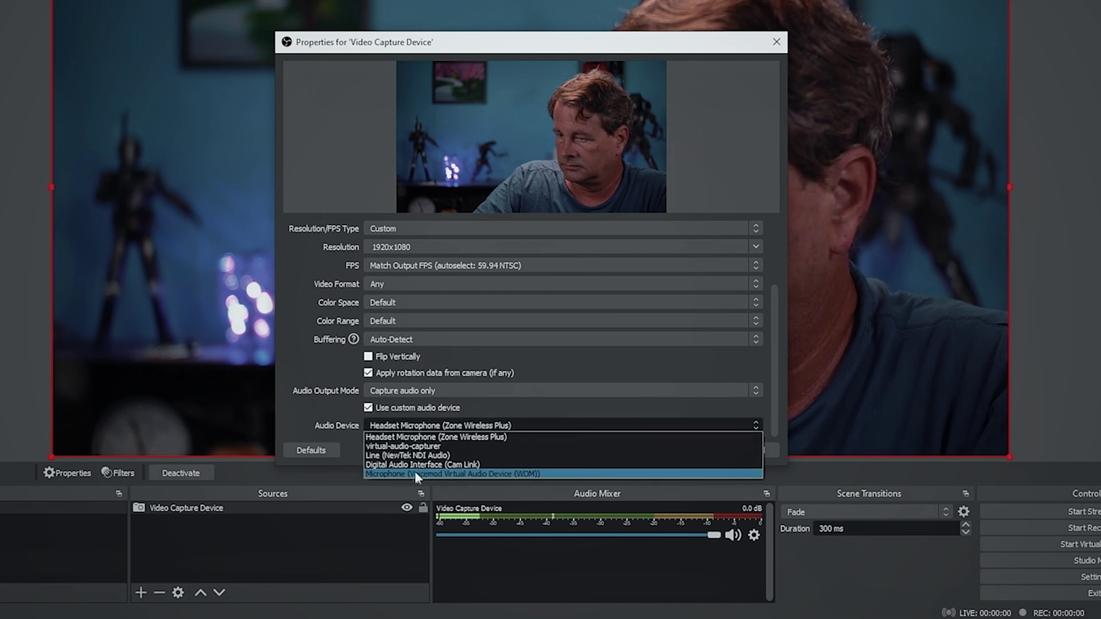
{"action": "left_click", "coordinate": [416, 473]}
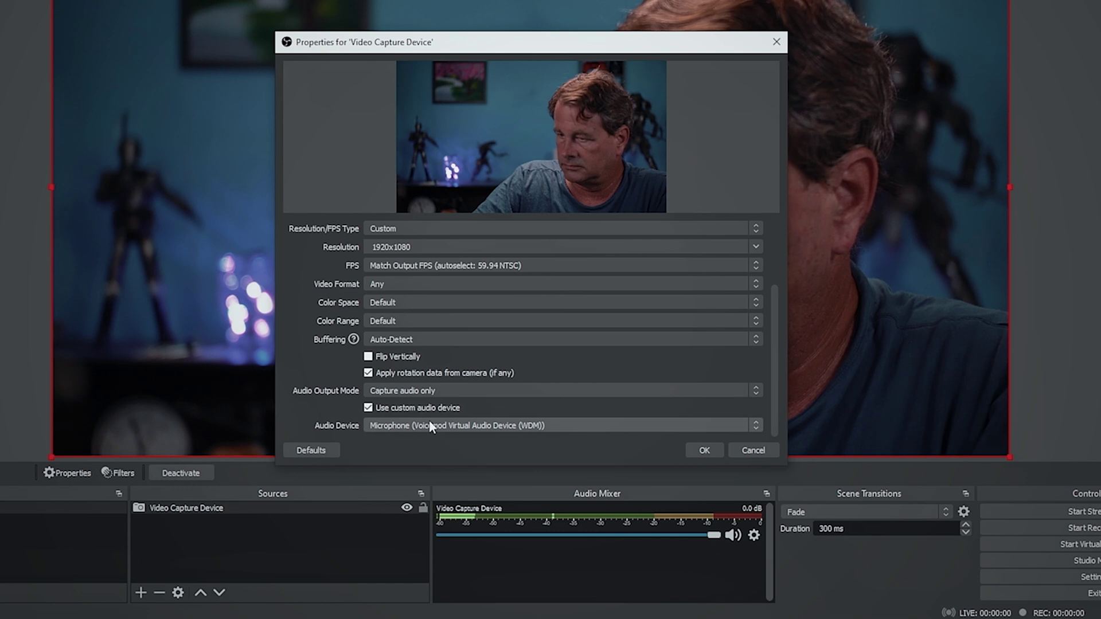
{"action": "left_click", "coordinate": [691, 450]}
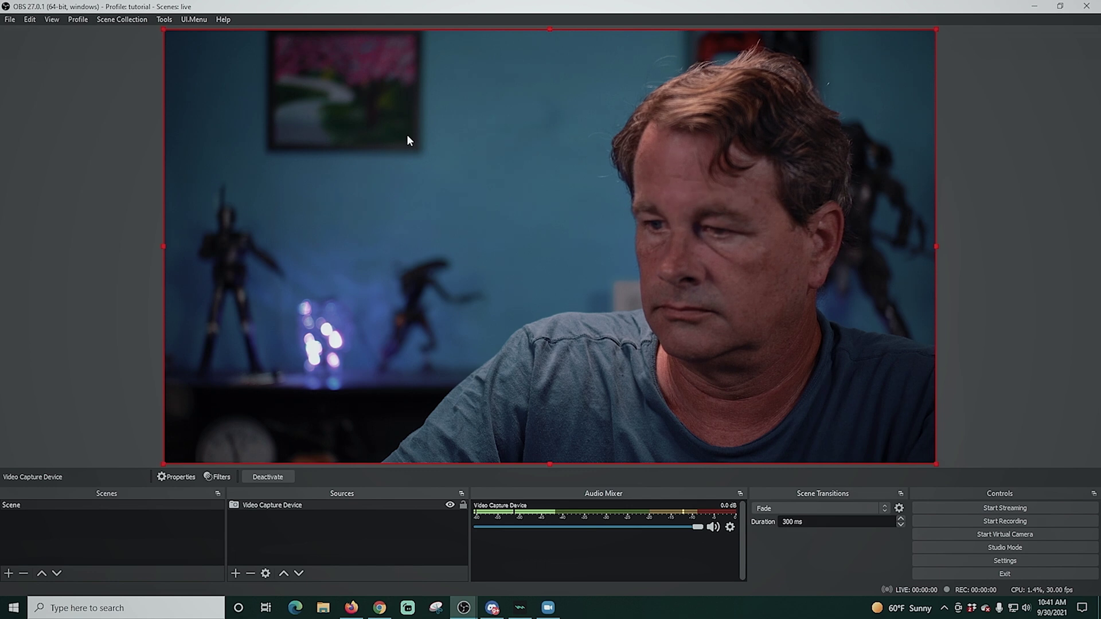
Add an Audio Input Capture source that uses Microphone (Voicemod Virtual Audio Device (WDM)) as its device.
{"action": "left_click", "coordinate": [236, 574]}
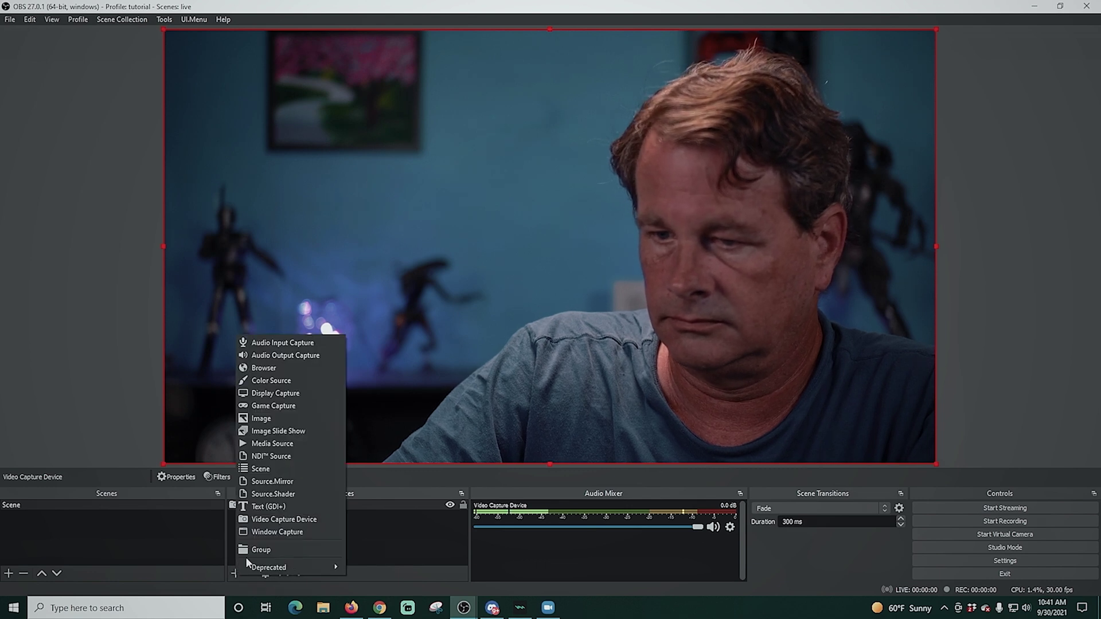
{"action": "left_click", "coordinate": [271, 343]}
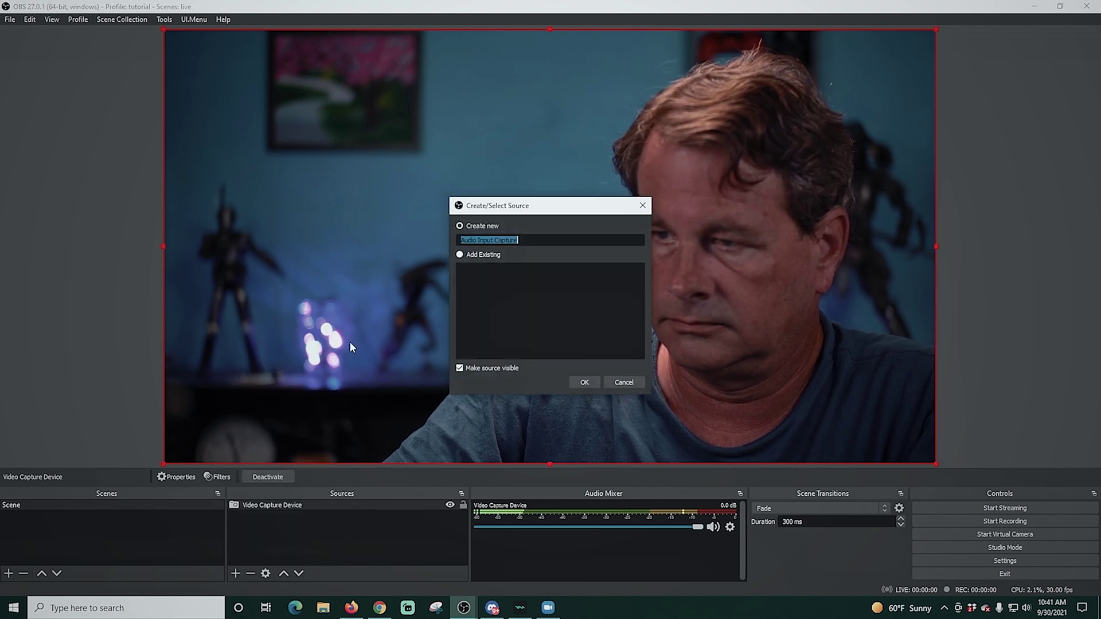
{"action": "left_click", "coordinate": [572, 383]}
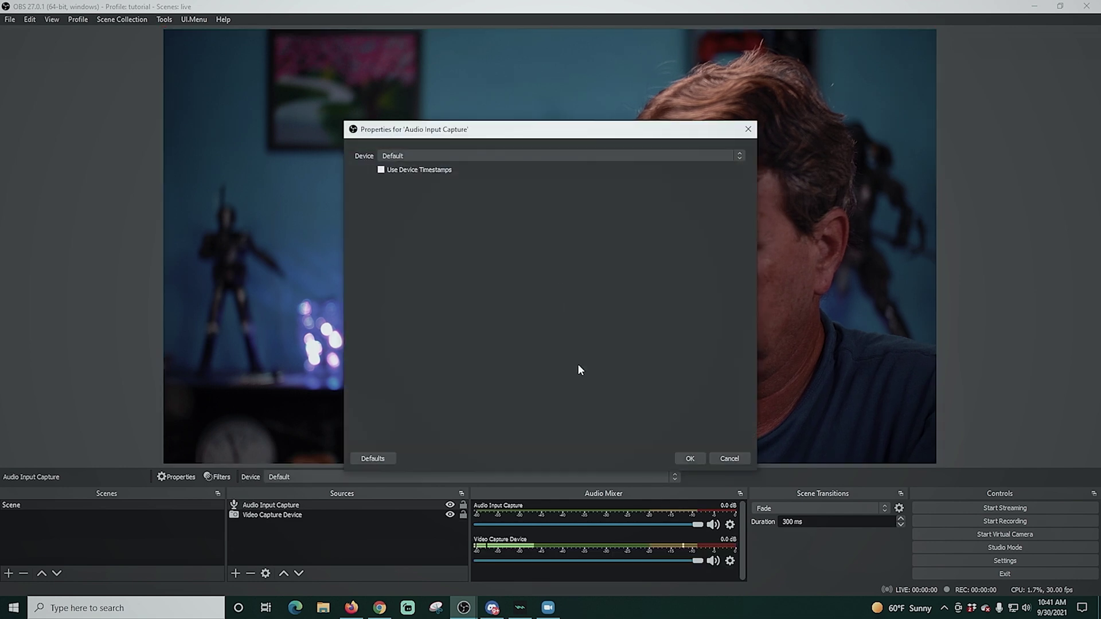
{"action": "left_click", "coordinate": [401, 157]}
{"action": "left_click", "coordinate": [411, 195]}
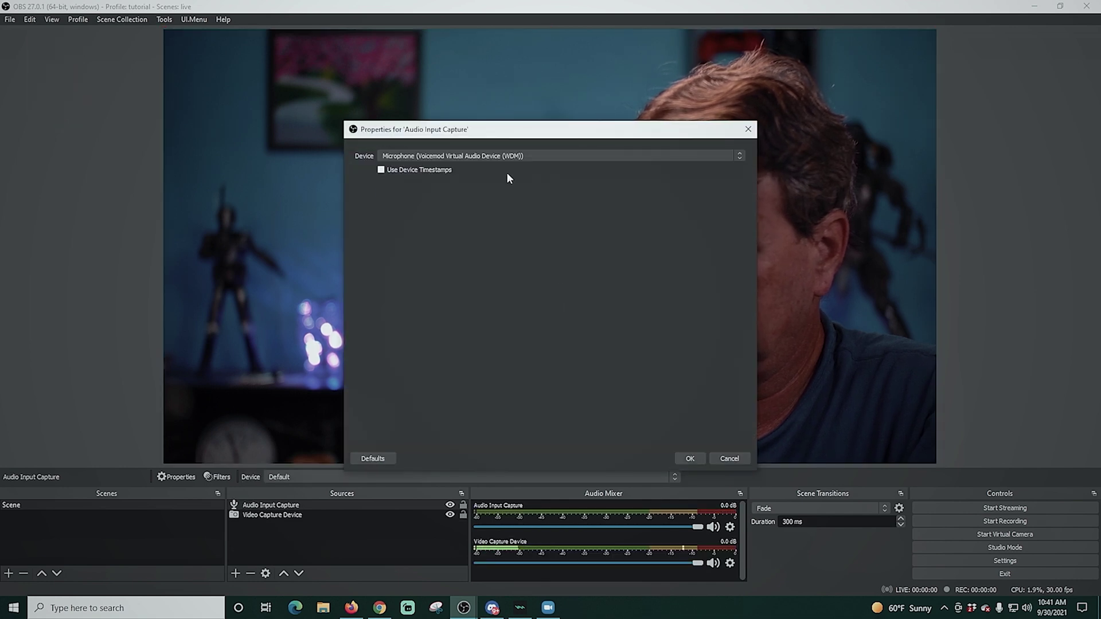
{"action": "left_click", "coordinate": [687, 460]}
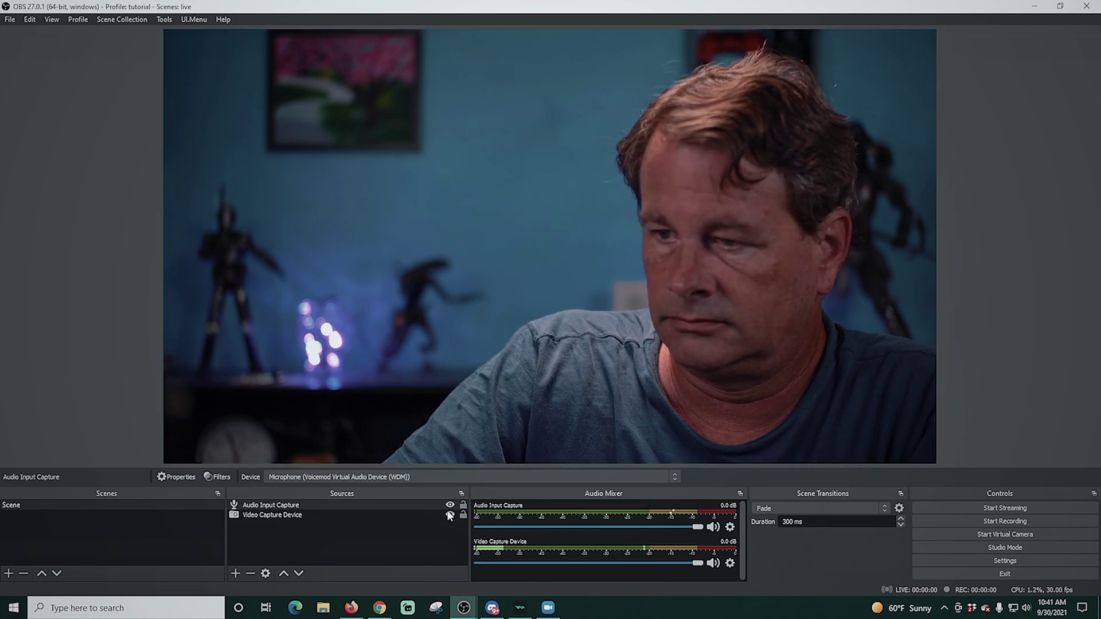
Close OBS, switch to Zoom, and set the camera in its video settings to Cam Link.
{"action": "left_click", "coordinate": [1088, 8]}
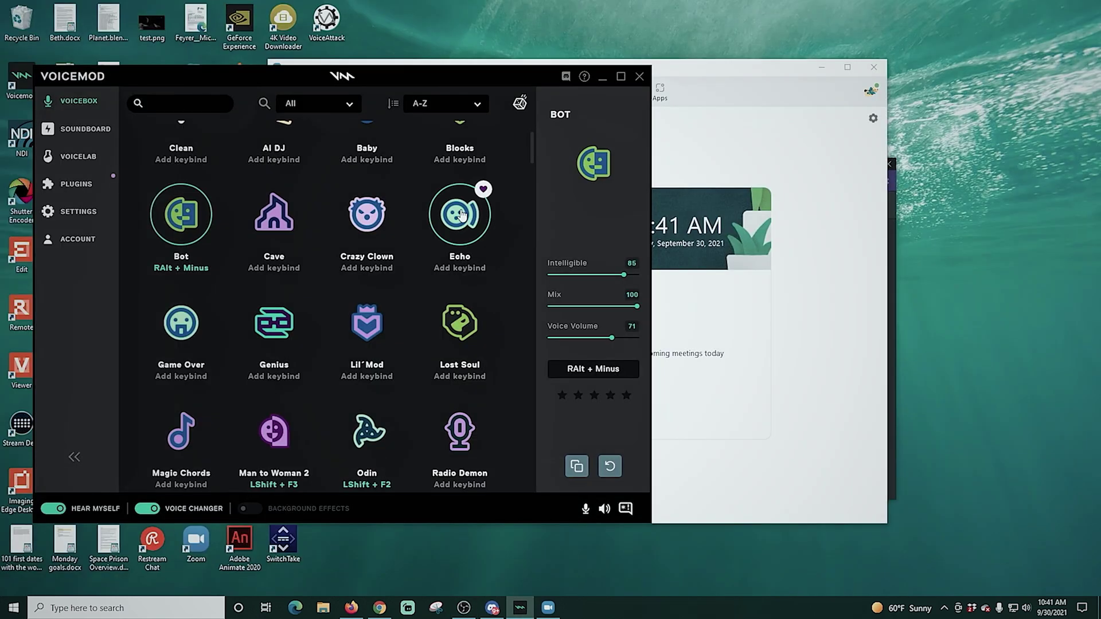
{"action": "left_click", "coordinate": [705, 73]}
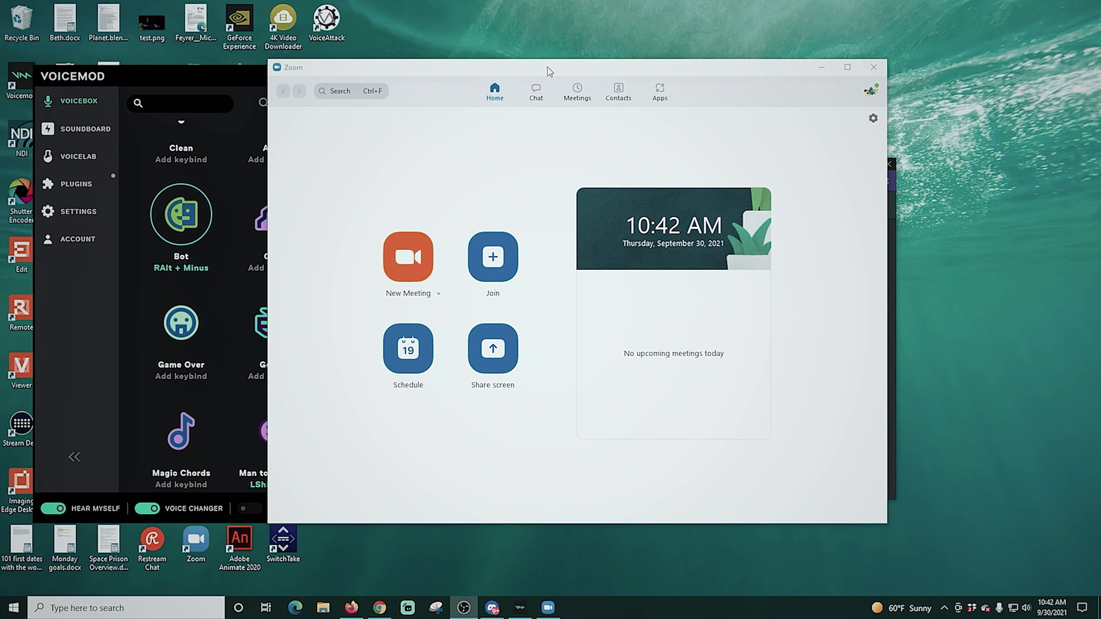
{"action": "mouse_move", "coordinate": [548, 70]}
{"action": "left_mouse_down"}
{"action": "mouse_move", "coordinate": [666, 41]}
{"action": "mouse_move", "coordinate": [579, 36]}
{"action": "left_mouse_up"}
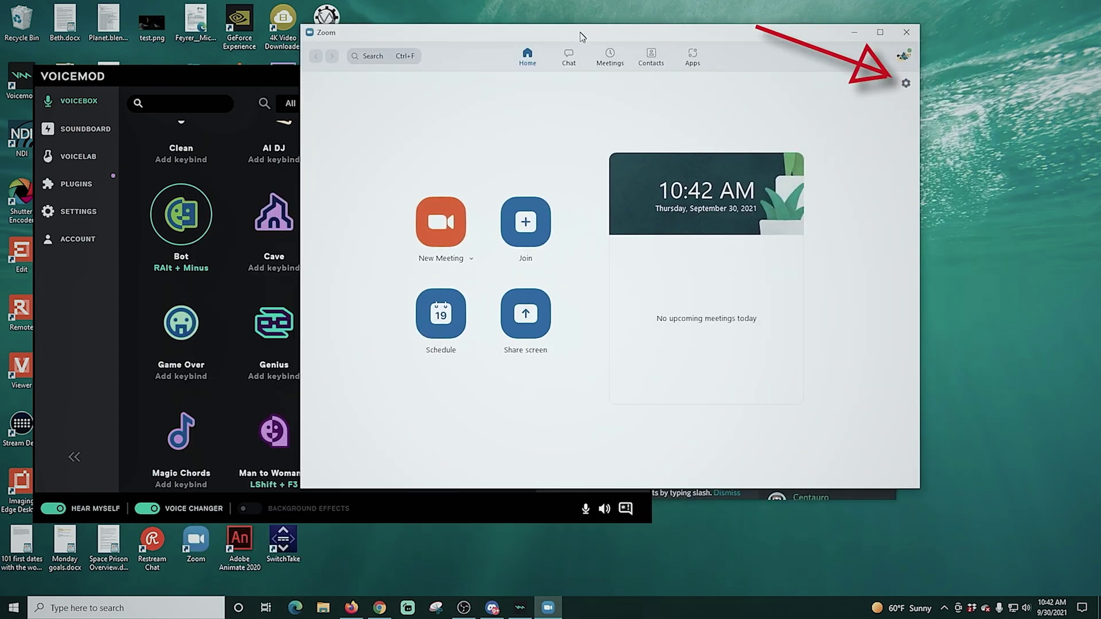
{"action": "left_click", "coordinate": [906, 86]}
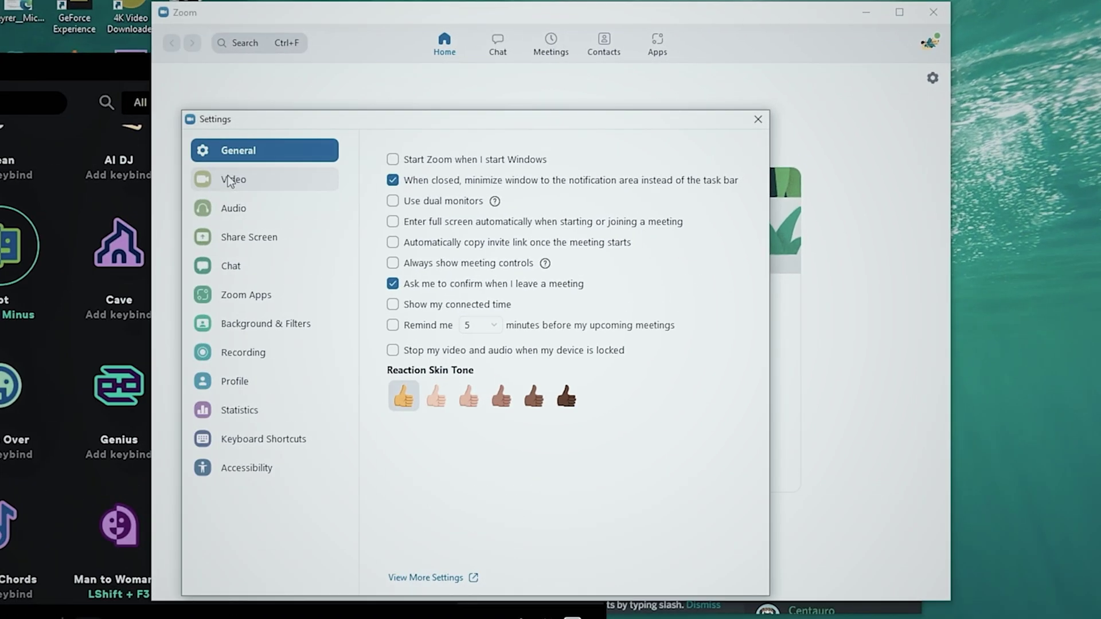
{"action": "left_click", "coordinate": [359, 166]}
{"action": "left_click", "coordinate": [488, 378]}
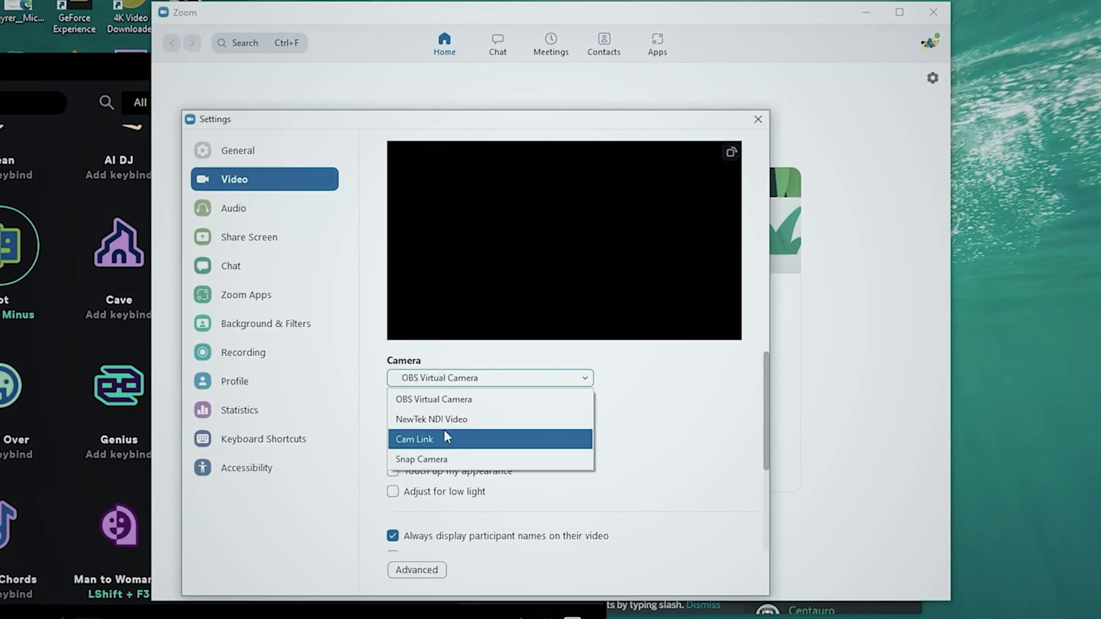
{"action": "left_click", "coordinate": [445, 438]}
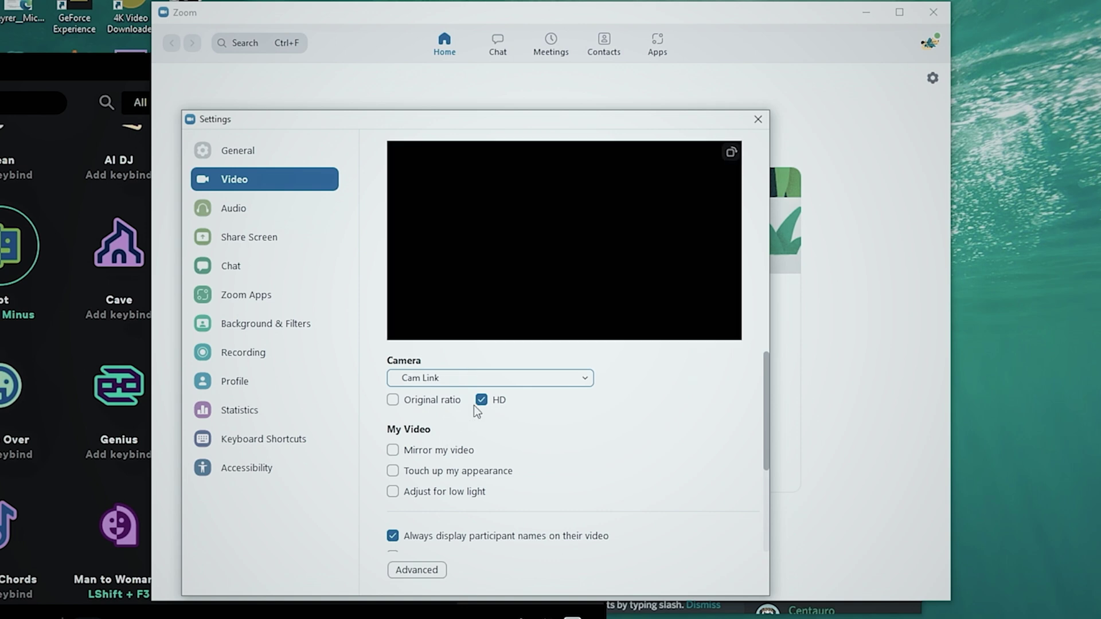
Set Zoom's microphone to Microphone (Voicemod Virtual Audio Device (WDM)) and close the settings.
{"action": "left_click", "coordinate": [232, 212]}
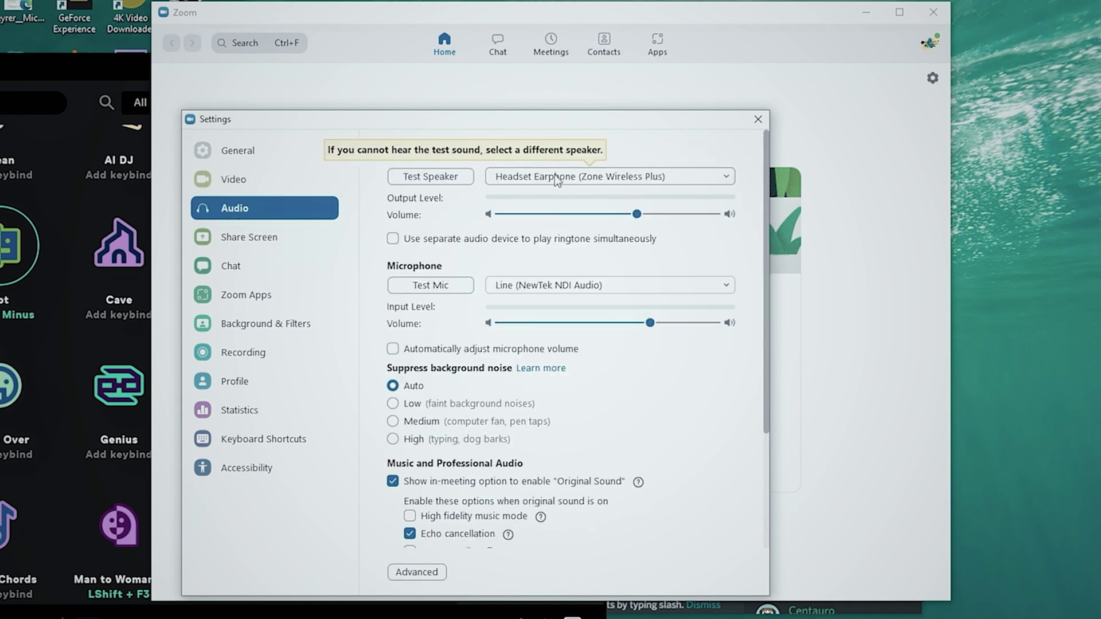
{"action": "left_click", "coordinate": [599, 285]}
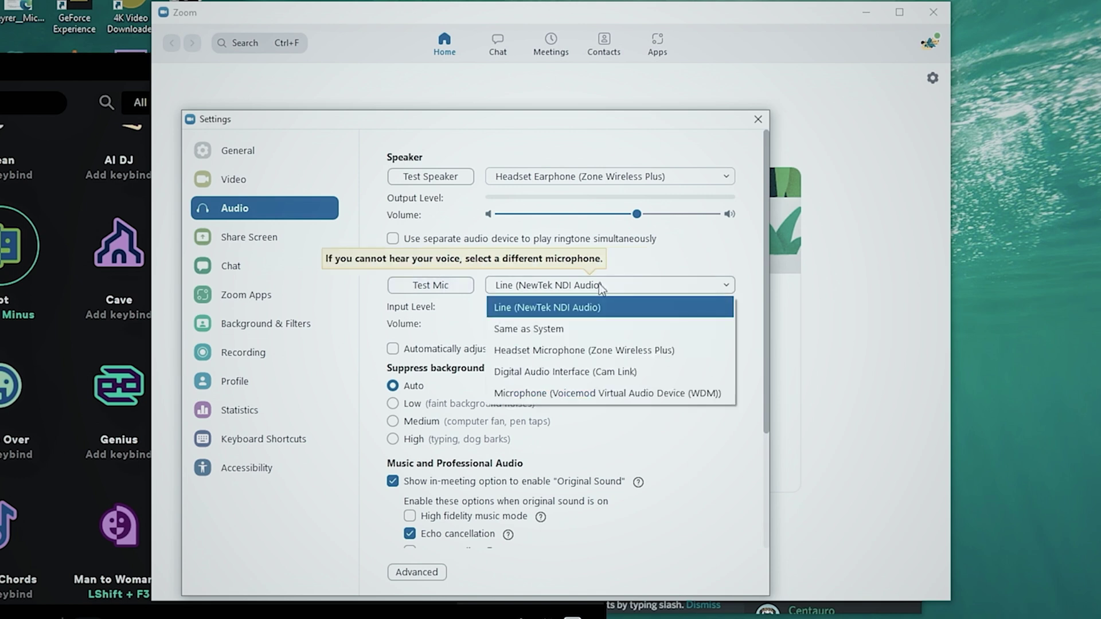
{"action": "left_click", "coordinate": [581, 394]}
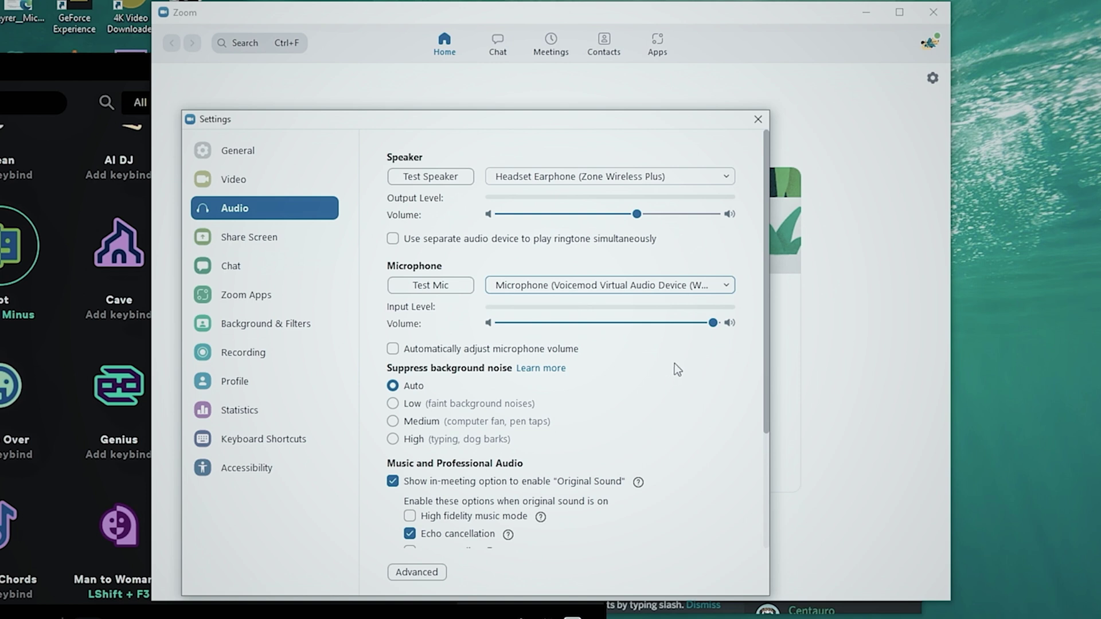
{"action": "left_click", "coordinate": [757, 119]}
Start a new Zoom meeting with video and join it with computer audio.
{"action": "left_click", "coordinate": [354, 281]}
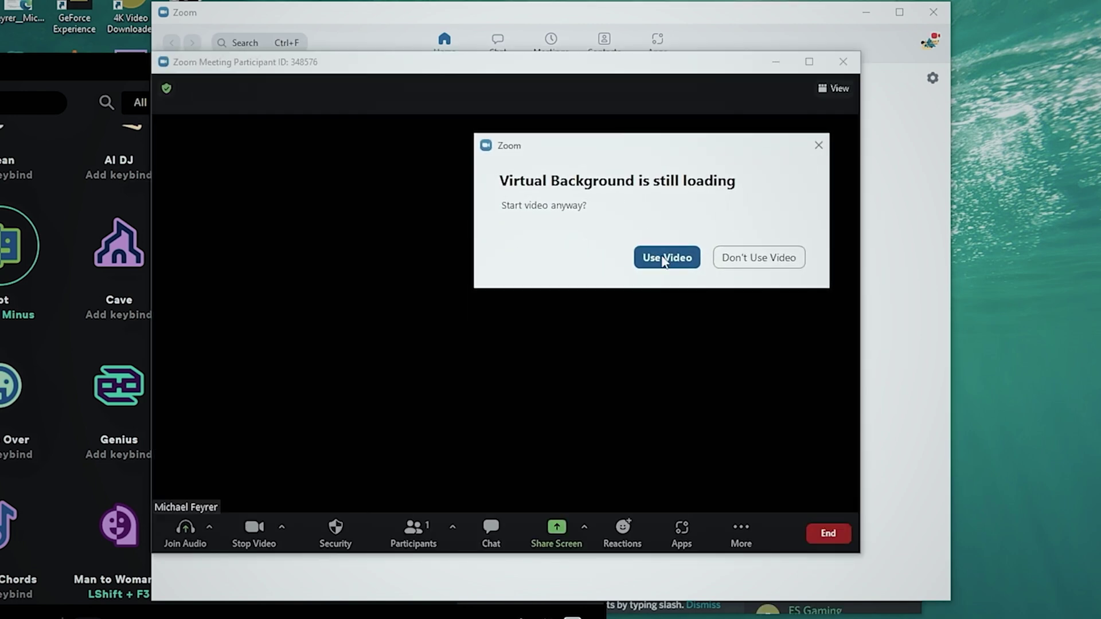
{"action": "left_click", "coordinate": [667, 257]}
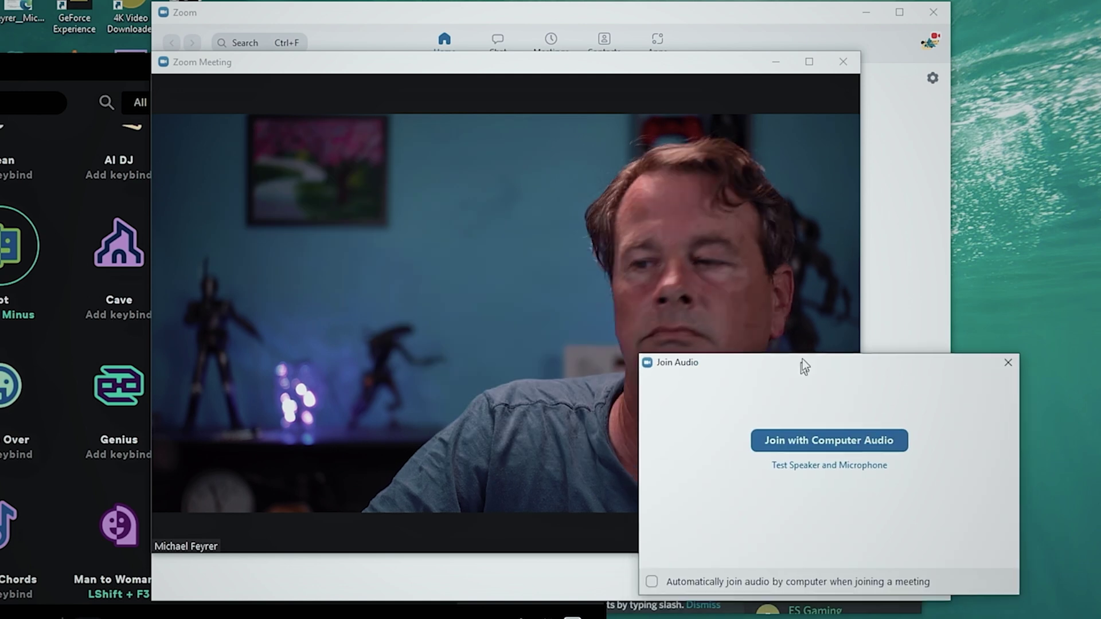
{"action": "left_click_drag", "start_coordinate": [805, 366], "coordinate": [592, 151]}
{"action": "left_click", "coordinate": [597, 215]}
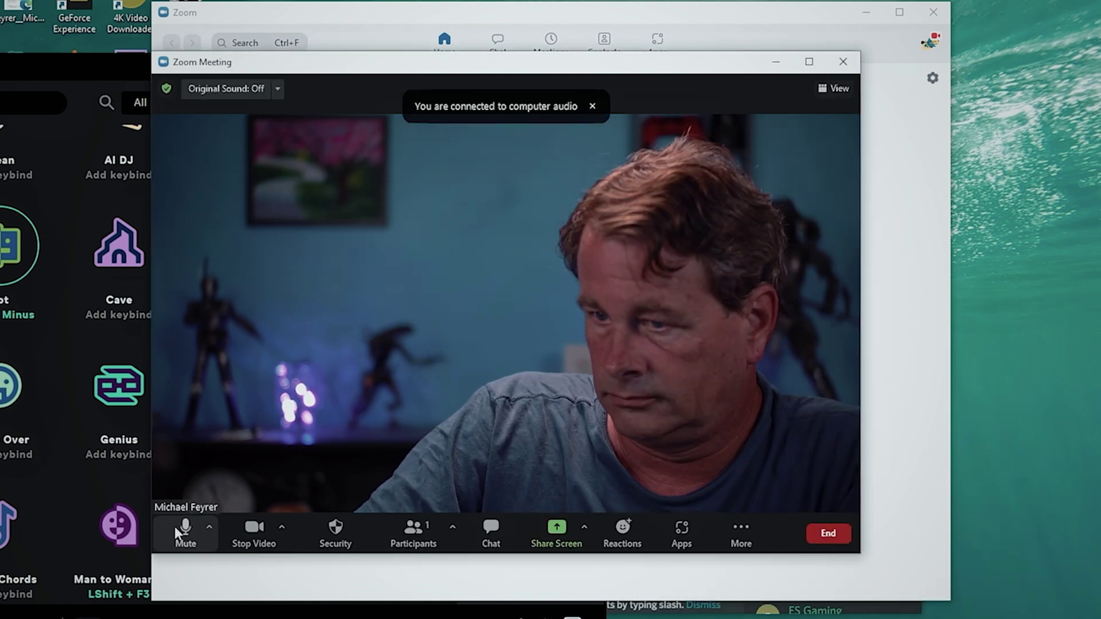
Check which microphone the meeting is using, and end the meeting for all.
{"action": "left_click", "coordinate": [209, 526]}
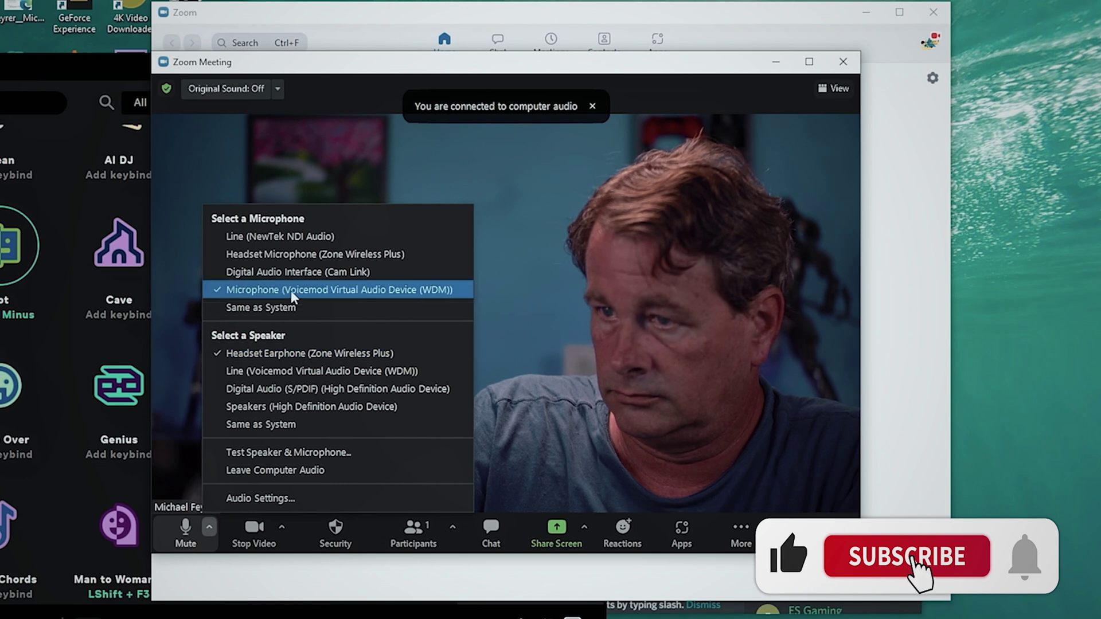
{"action": "left_click", "coordinate": [584, 408]}
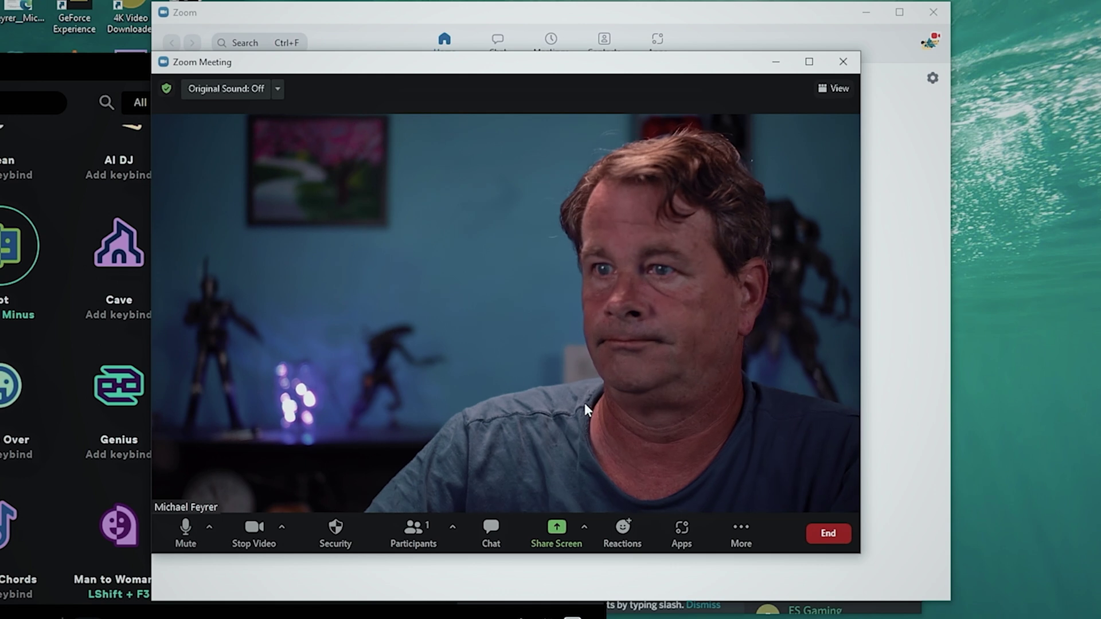
{"action": "left_click", "coordinate": [843, 61]}
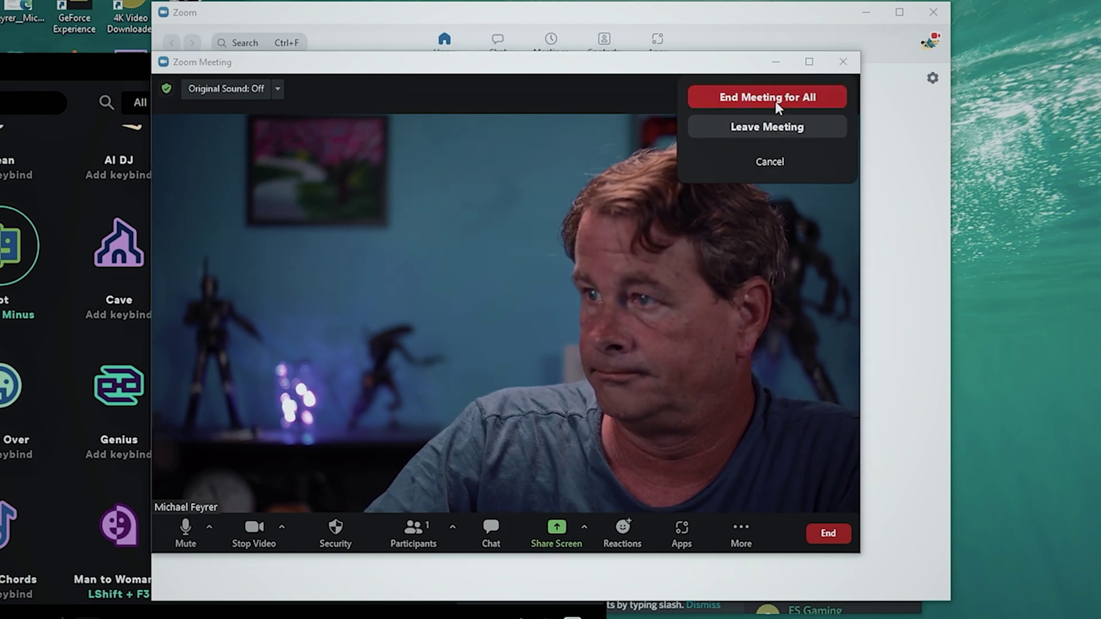
{"action": "left_click", "coordinate": [776, 99]}
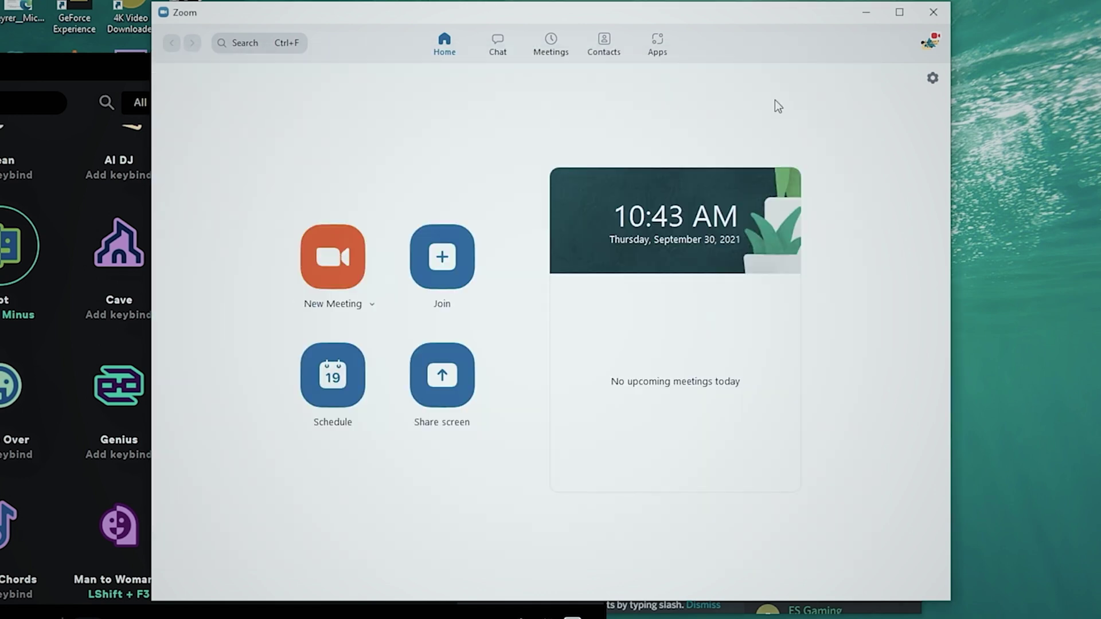
Close Zoom, switch to Discord, and open its Voice & Video settings.
{"action": "left_click", "coordinate": [934, 12]}
{"action": "left_click_drag", "start_coordinate": [737, 177], "coordinate": [748, 52]}
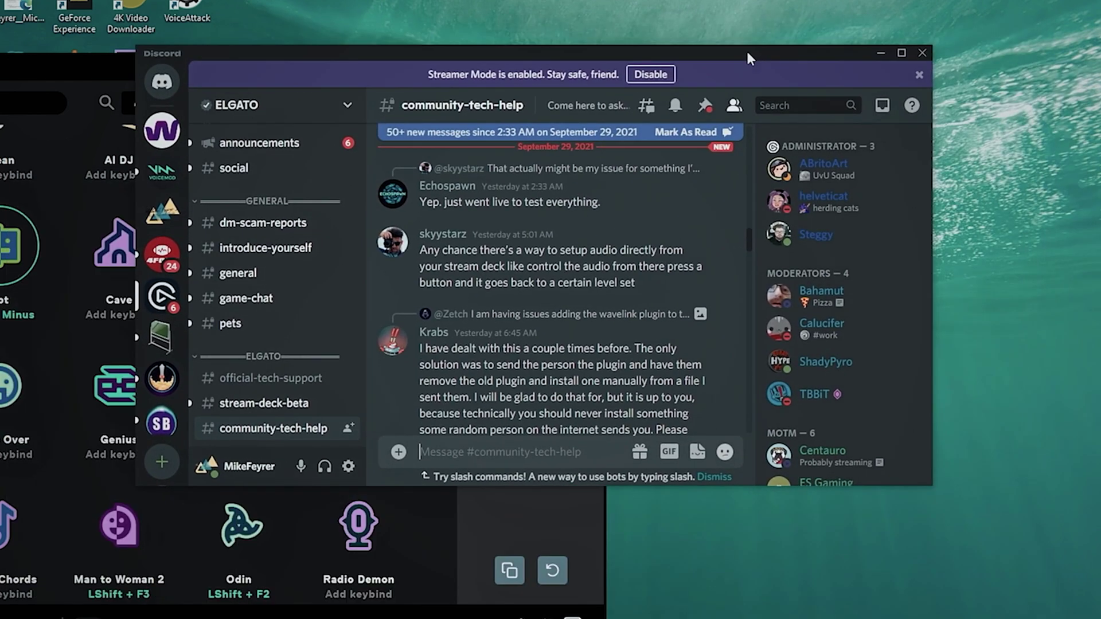
{"action": "left_click", "coordinate": [348, 466]}
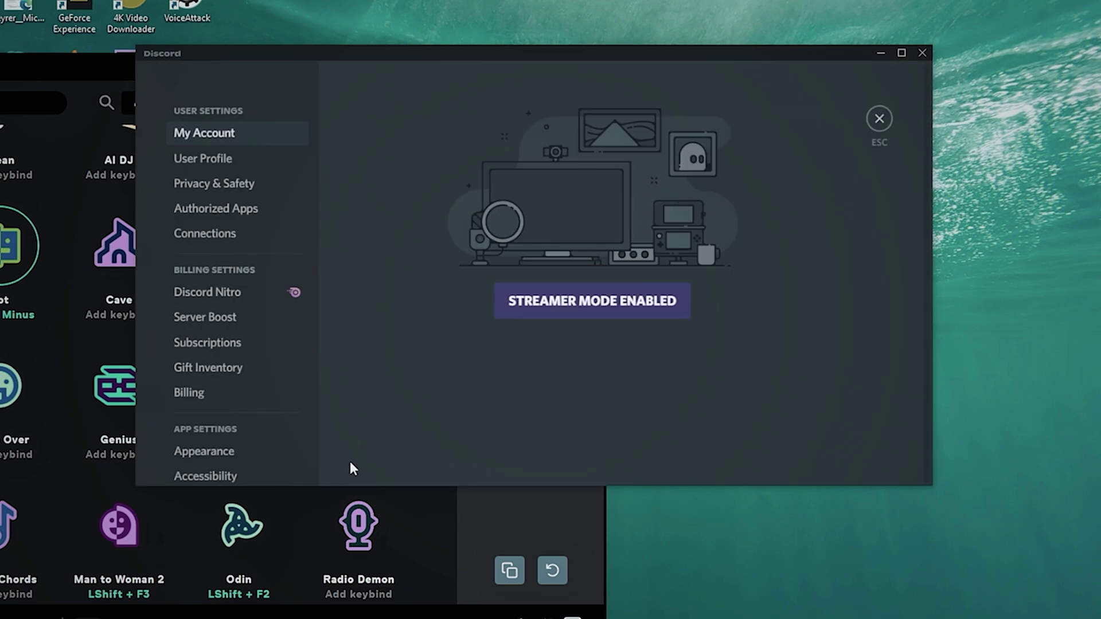
{"action": "scroll", "coordinate": [215, 249], "scroll_direction": "down", "scroll_amount": 4}
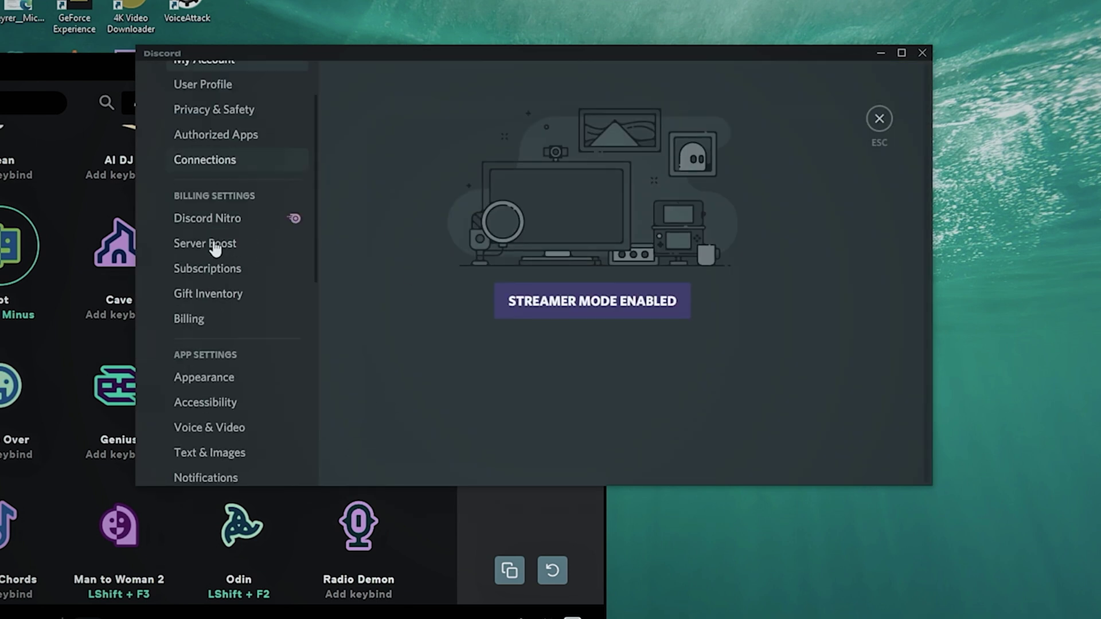
{"action": "scroll", "coordinate": [215, 248], "scroll_direction": "down", "scroll_amount": 1}
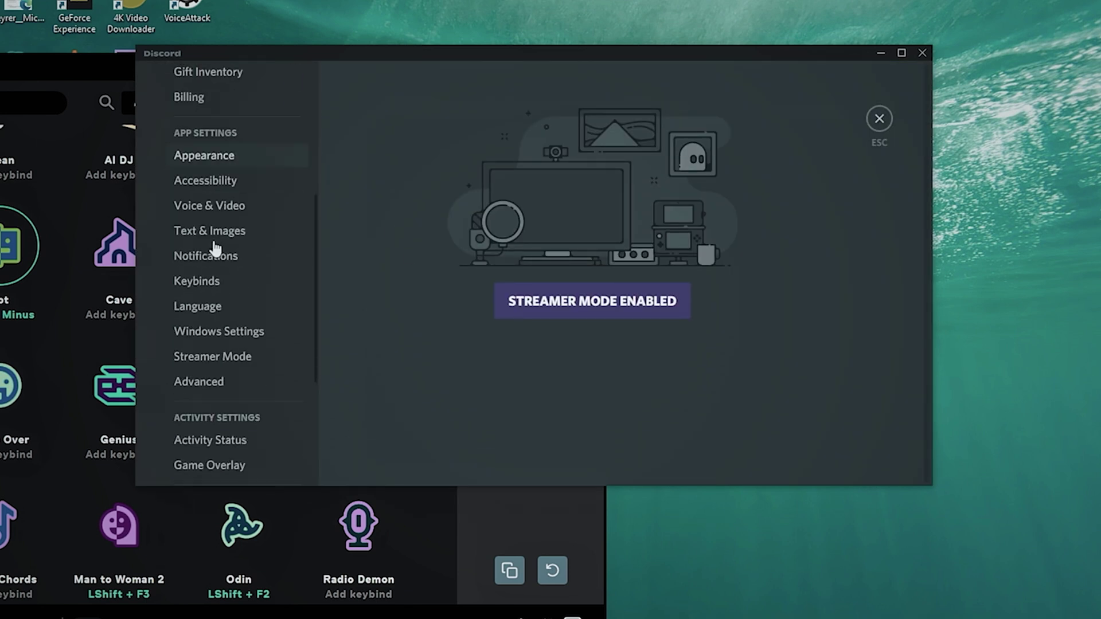
{"action": "left_click", "coordinate": [209, 217]}
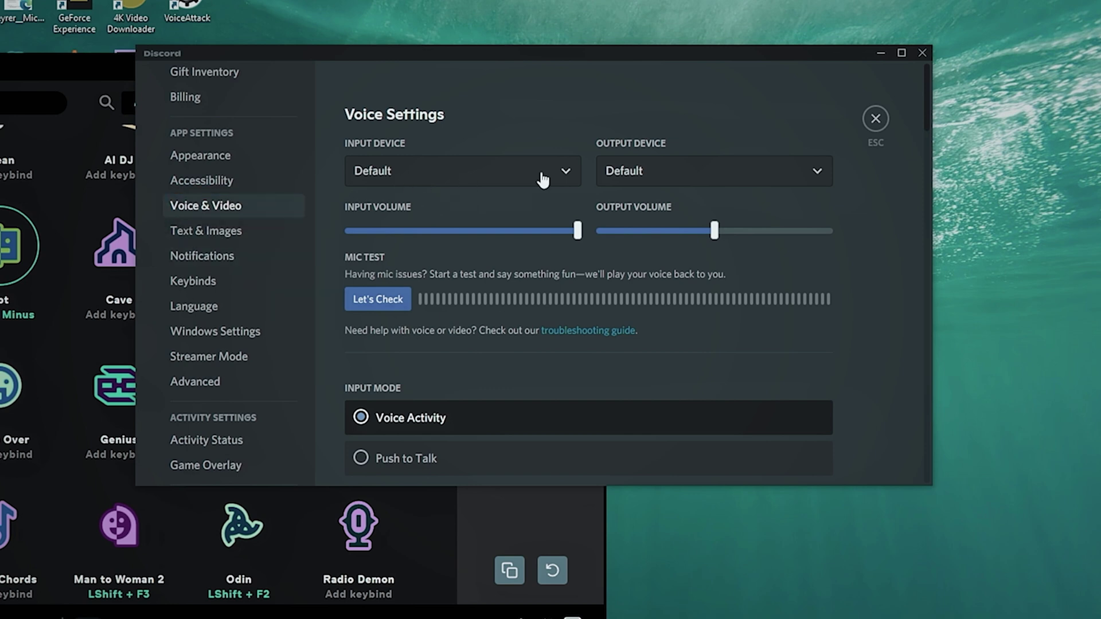
Set Discord's input device to the Voicemod Virtual Audio Device microphone and its output device to Headset Earphone (Zone Wireless Plus).
{"action": "left_click", "coordinate": [567, 173]}
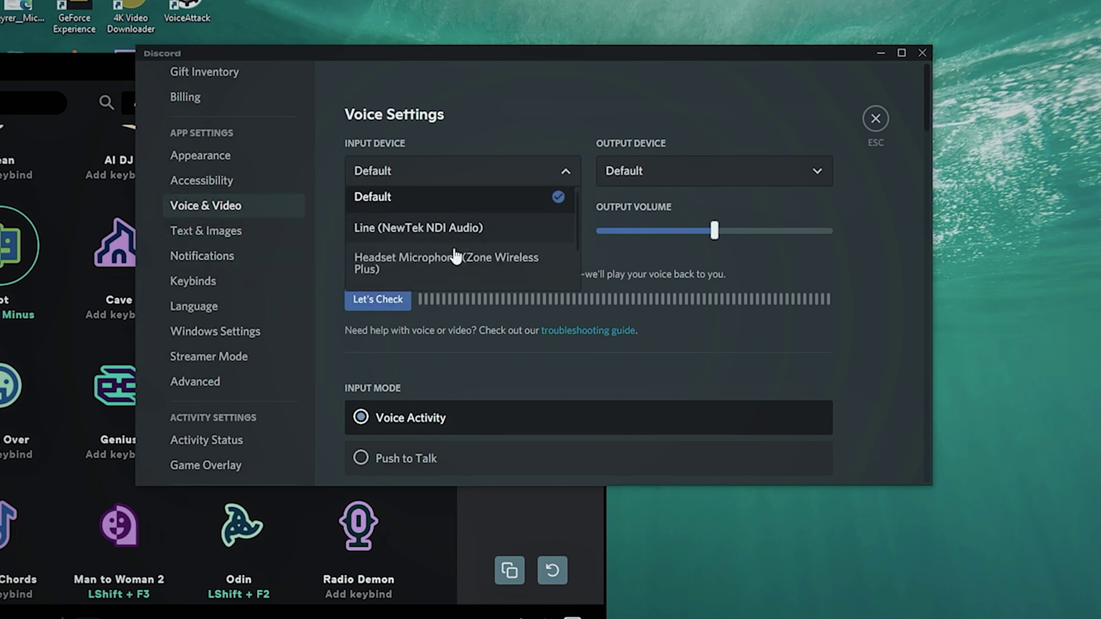
{"action": "scroll", "coordinate": [451, 253], "scroll_direction": "down", "scroll_amount": 2}
{"action": "left_click", "coordinate": [439, 276]}
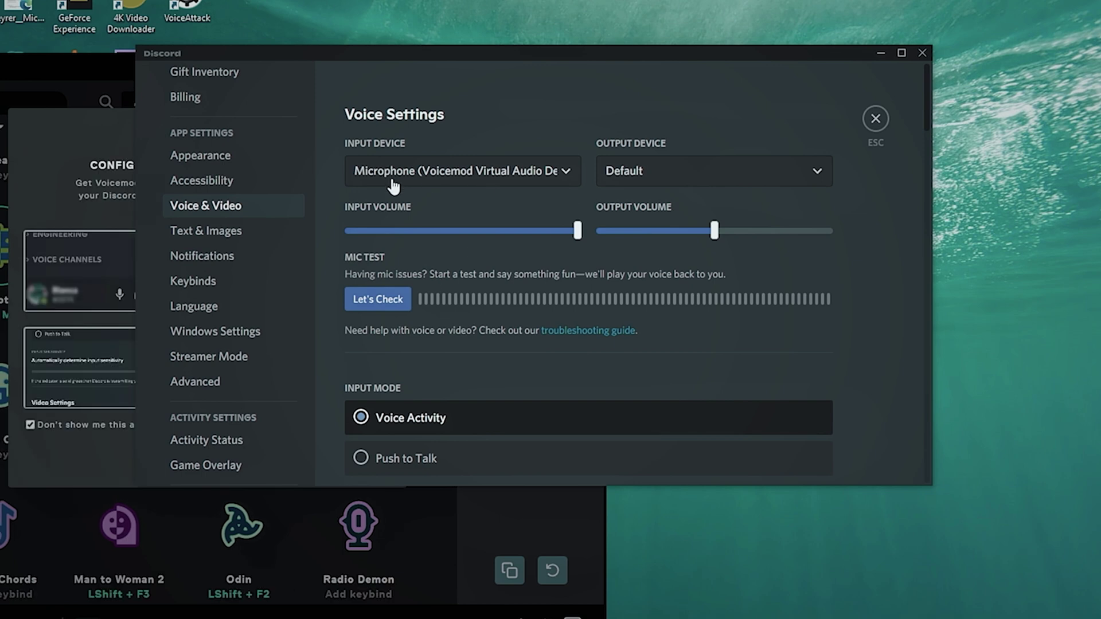
{"action": "left_click", "coordinate": [690, 183]}
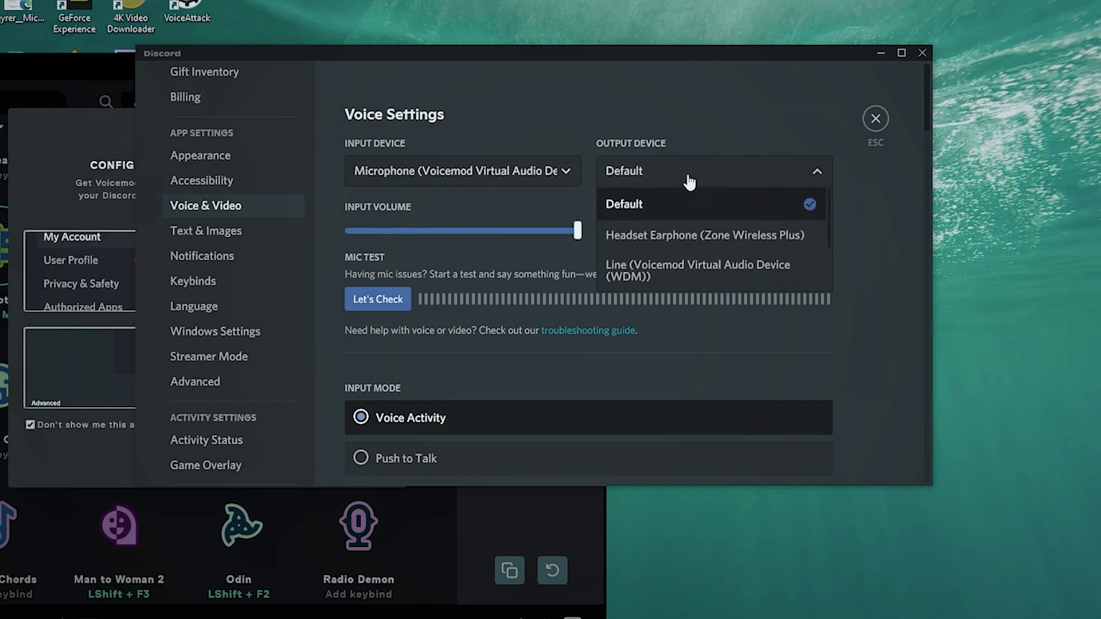
{"action": "left_click", "coordinate": [670, 236]}
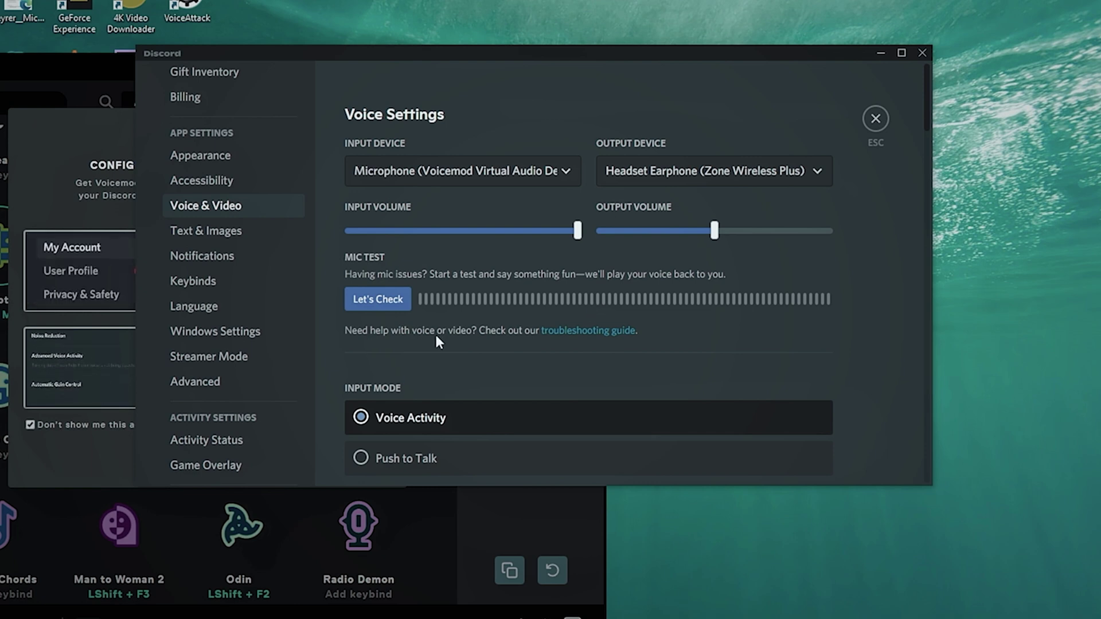
Run Discord's mic test, leave its settings, and view Voicemod's instructions for configuring Discord.
{"action": "scroll", "coordinate": [435, 336], "scroll_direction": "down", "scroll_amount": 2}
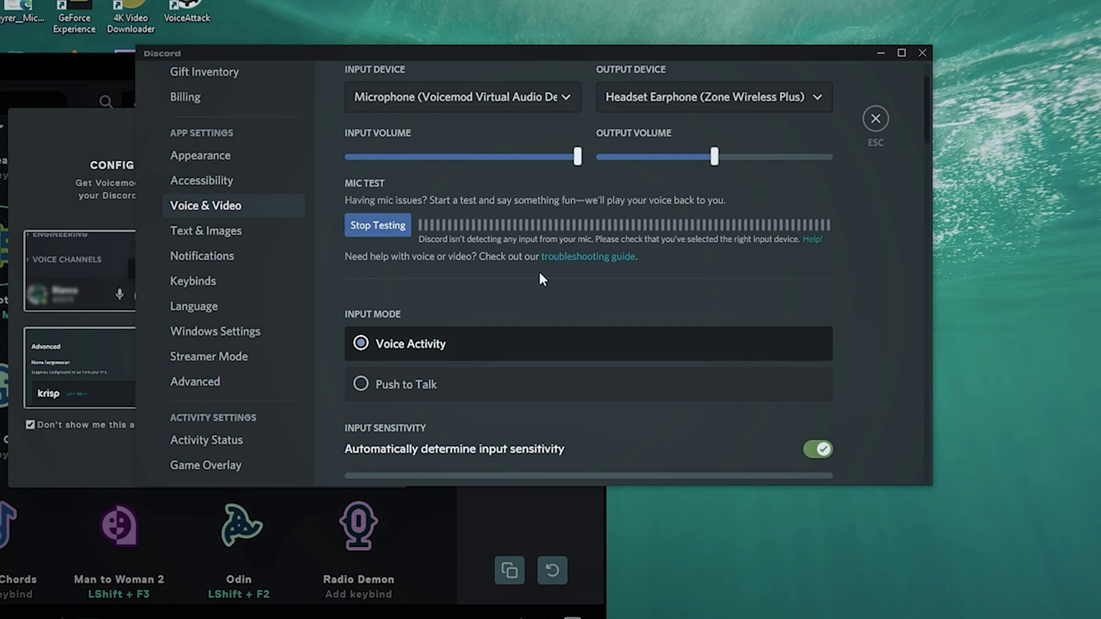
{"action": "key", "text": "Escape"}
{"action": "key", "text": "alt+Tab"}
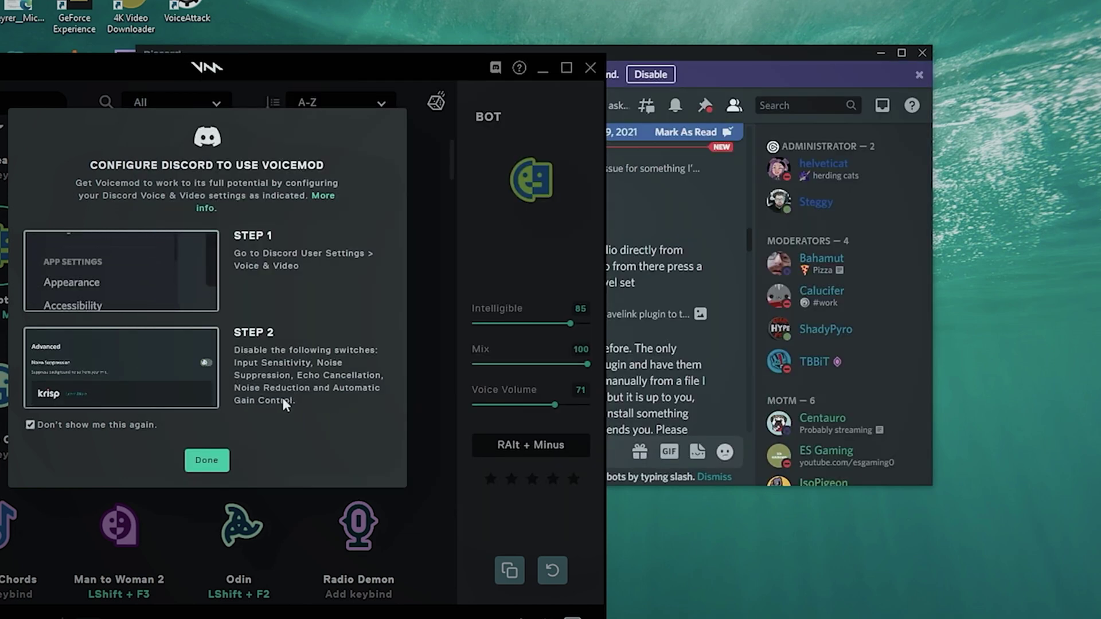
Place the Discord window beside Voicemod's instructions and reopen Discord's Voice & Video settings.
{"action": "left_click_drag", "start_coordinate": [720, 51], "coordinate": [916, 5]}
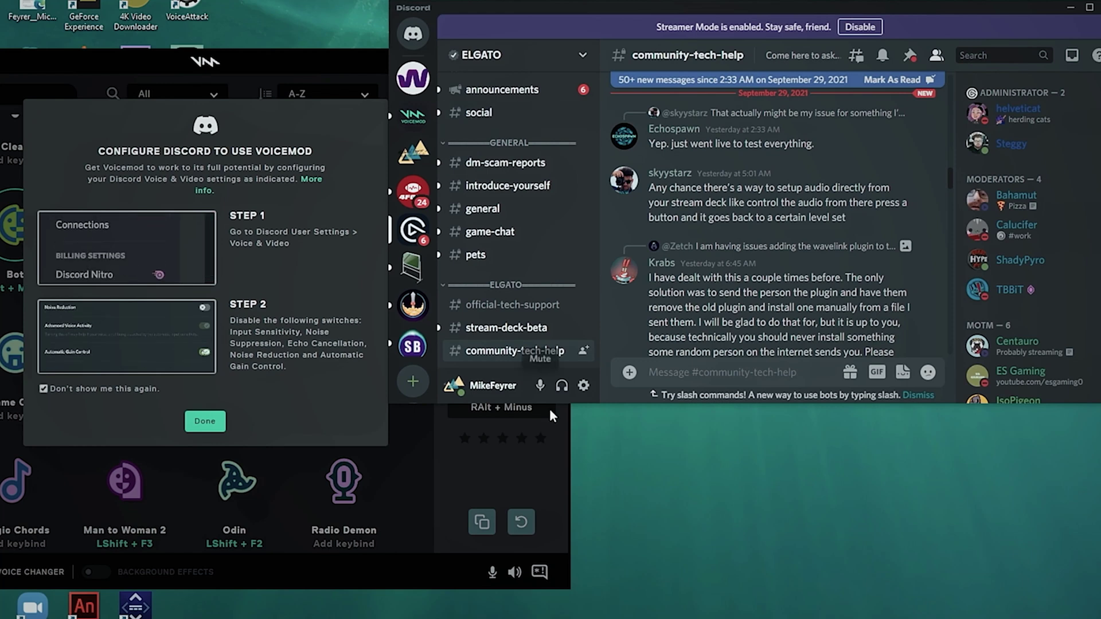
{"action": "left_click", "coordinate": [583, 389]}
{"action": "scroll", "coordinate": [482, 264], "scroll_direction": "down", "scroll_amount": 3}
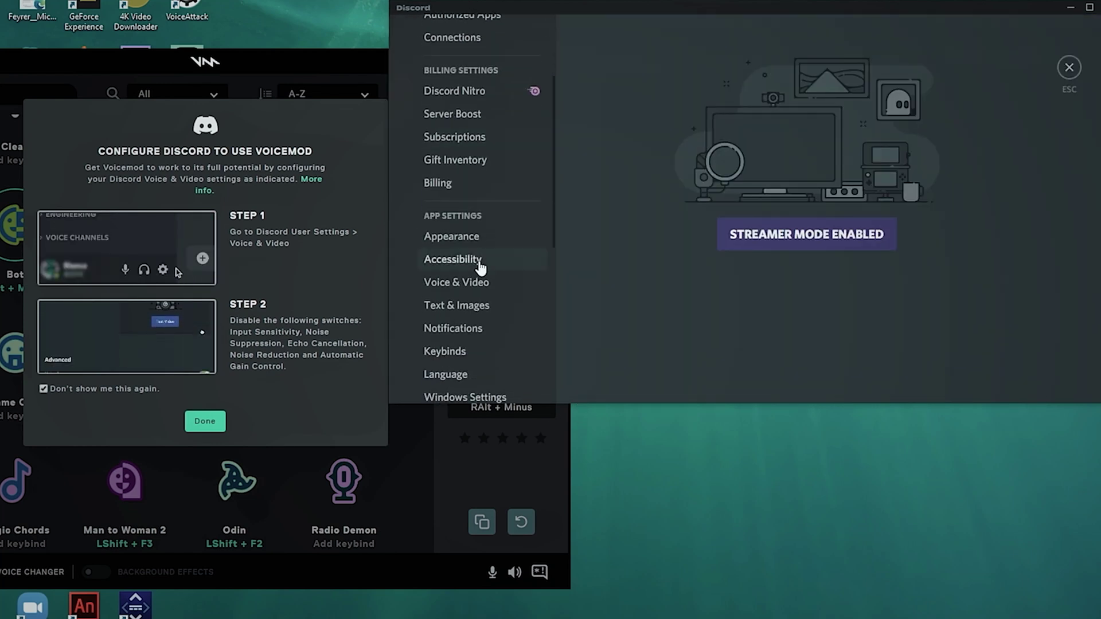
{"action": "left_click", "coordinate": [462, 217]}
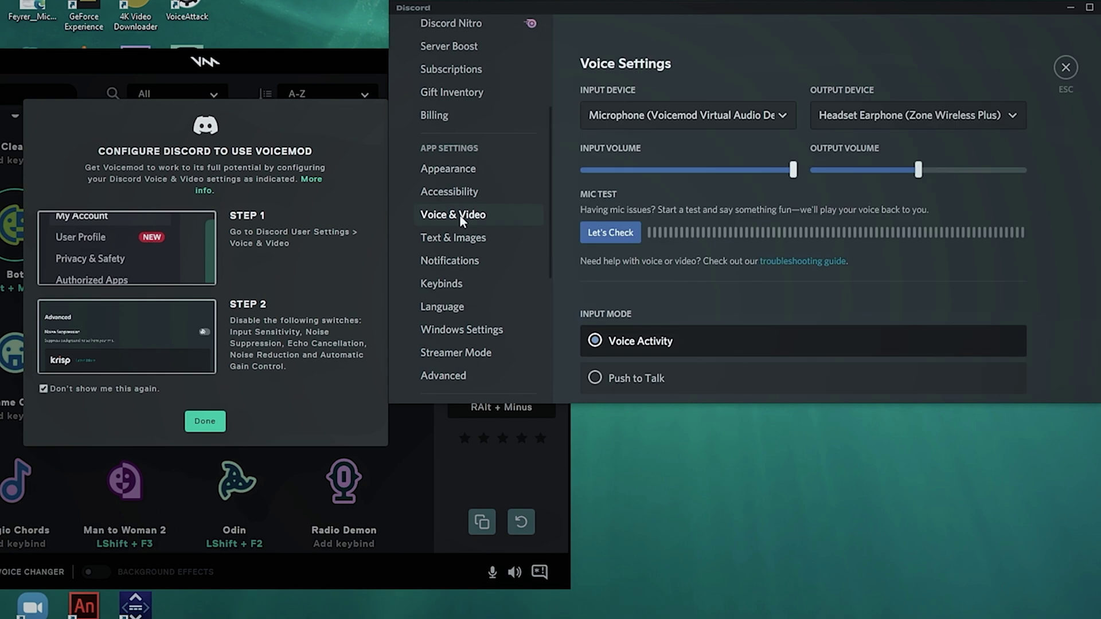
Look through Discord's Voice & Video settings for the switches that Voicemod's instructions say to disable.
{"action": "scroll", "coordinate": [662, 259], "scroll_direction": "down", "scroll_amount": 15}
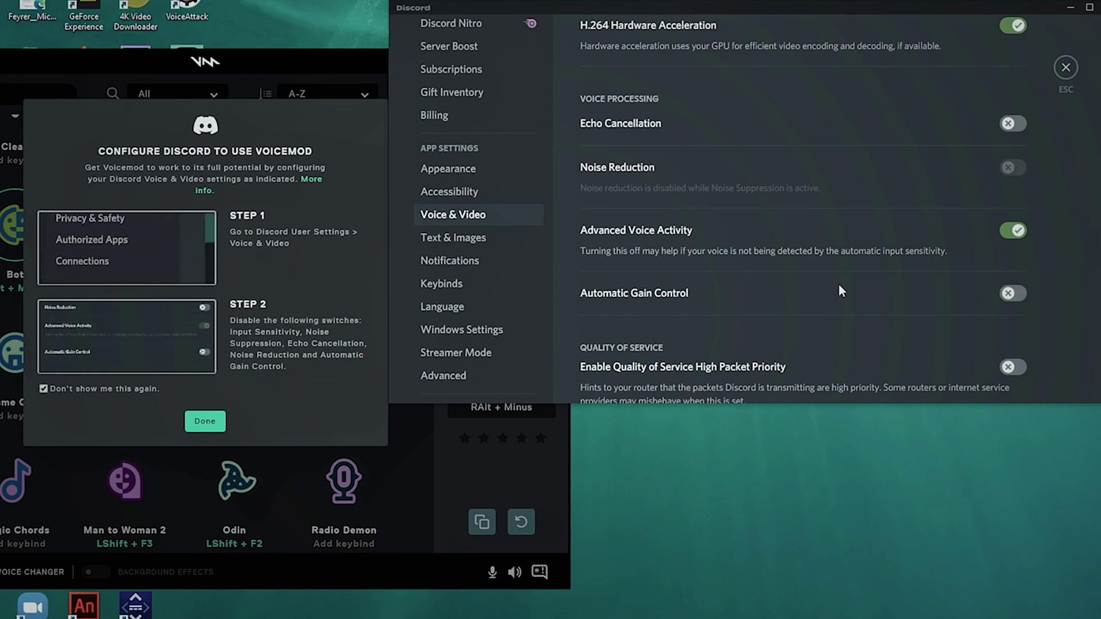
{"action": "scroll", "coordinate": [840, 290], "scroll_direction": "up", "scroll_amount": 10}
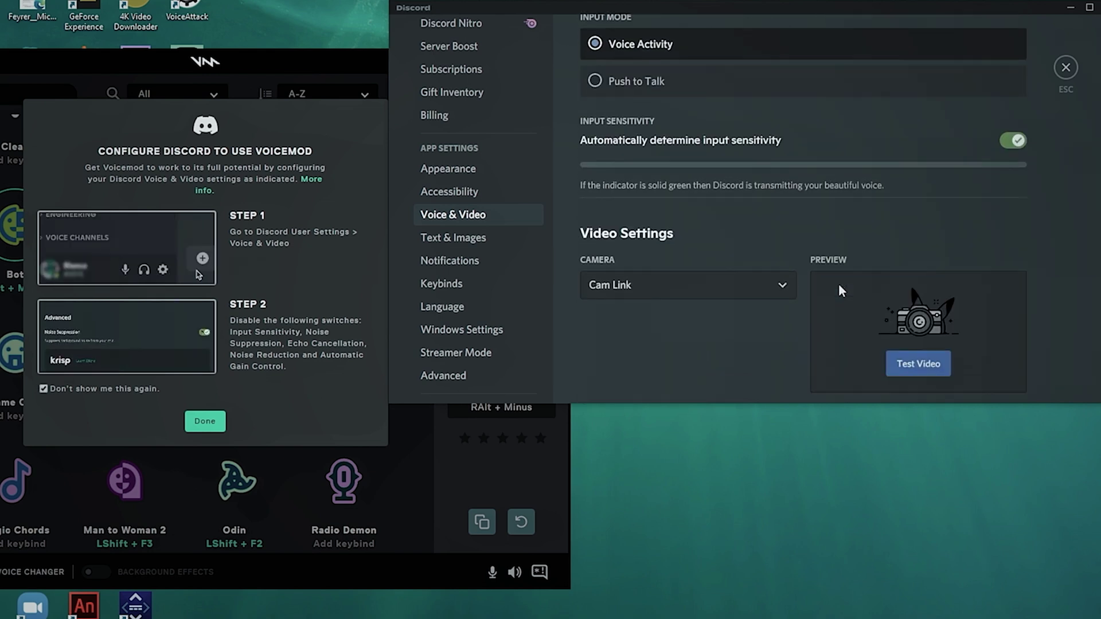
{"action": "scroll", "coordinate": [840, 287], "scroll_direction": "down", "scroll_amount": 12}
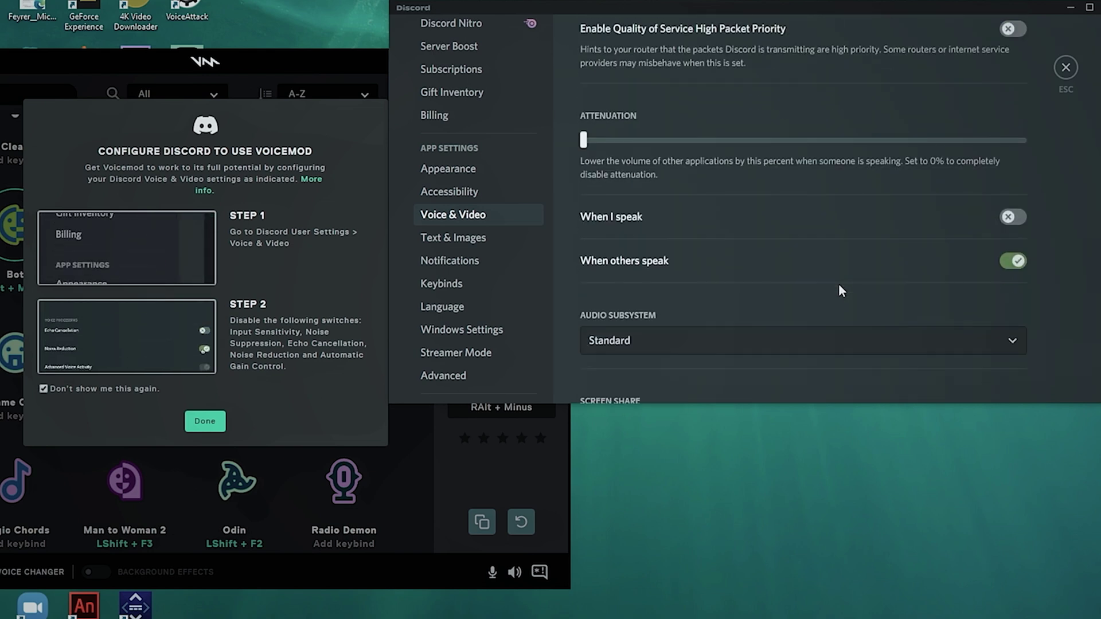
{"action": "scroll", "coordinate": [841, 291], "scroll_direction": "down", "scroll_amount": 3}
{"action": "scroll", "coordinate": [840, 292], "scroll_direction": "down", "scroll_amount": 3}
{"action": "scroll", "coordinate": [839, 283], "scroll_direction": "down", "scroll_amount": 4}
{"action": "scroll", "coordinate": [838, 284], "scroll_direction": "up", "scroll_amount": 4}
{"action": "scroll", "coordinate": [839, 283], "scroll_direction": "up", "scroll_amount": 10}
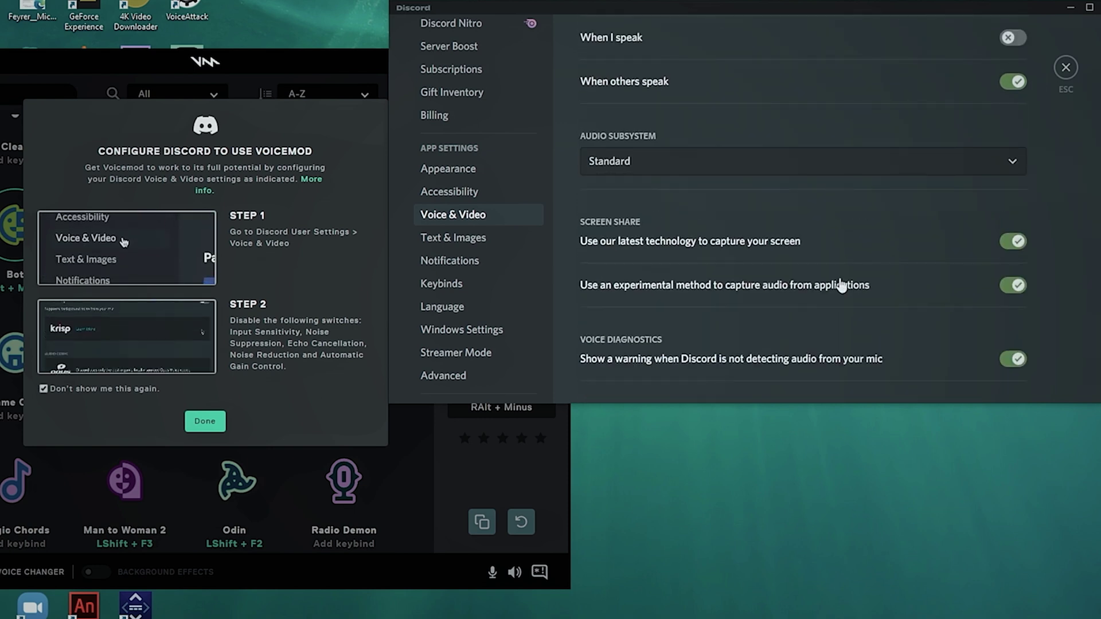
{"action": "scroll", "coordinate": [841, 283], "scroll_direction": "up", "scroll_amount": 12}
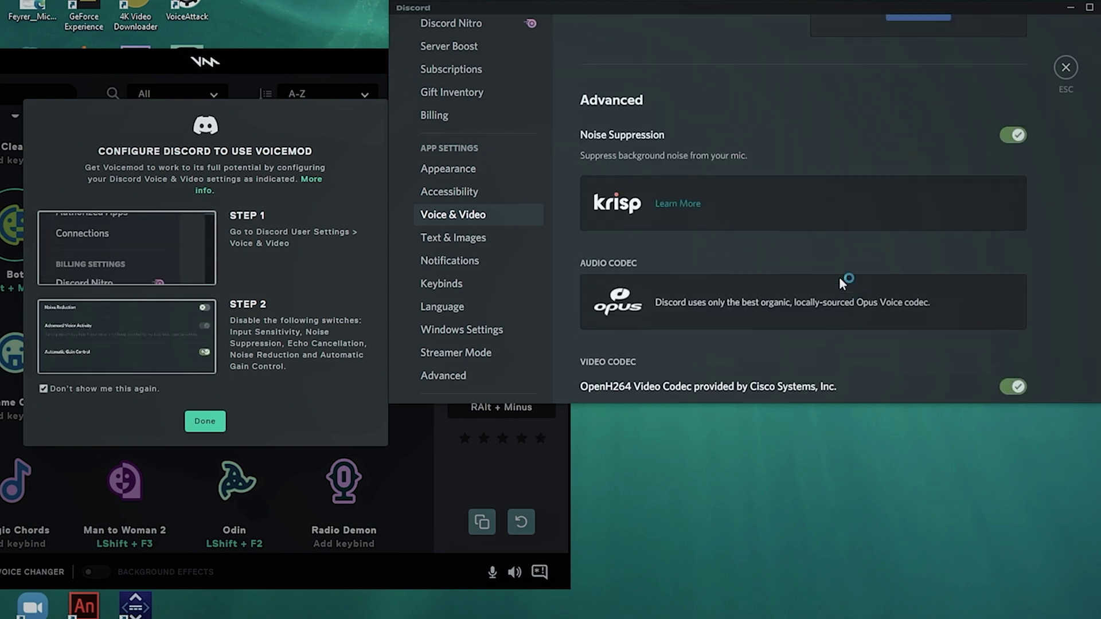
{"action": "scroll", "coordinate": [840, 280], "scroll_direction": "up", "scroll_amount": 1}
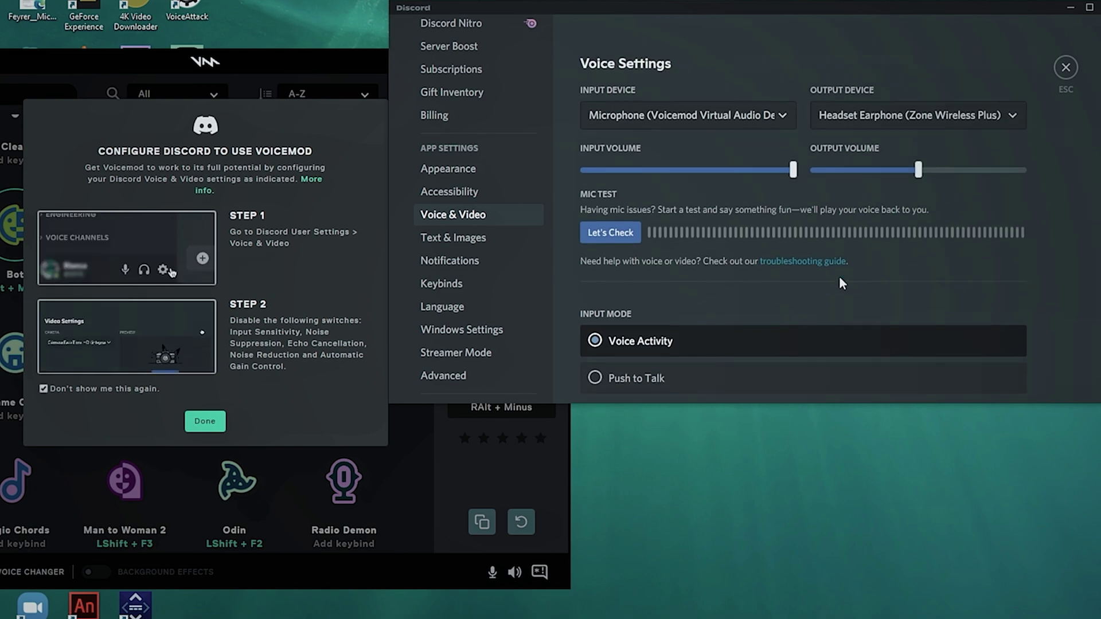
Turn off automatic input sensitivity in Discord's Voice Settings.
{"action": "scroll", "coordinate": [841, 283], "scroll_direction": "down", "scroll_amount": 3}
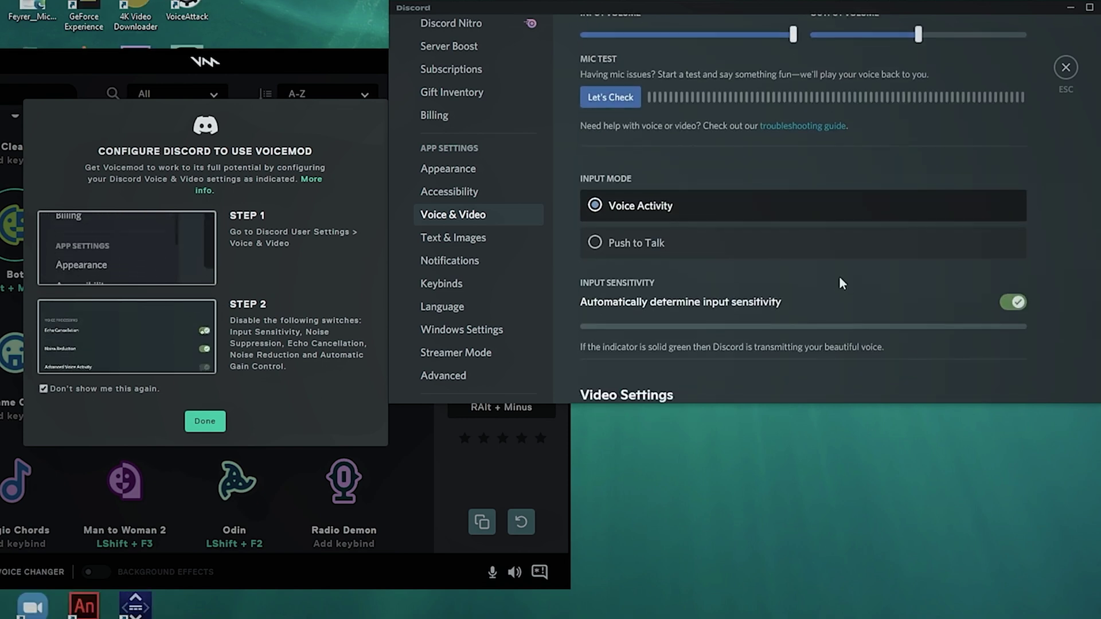
{"action": "scroll", "coordinate": [841, 284], "scroll_direction": "down", "scroll_amount": 2}
{"action": "left_click", "coordinate": [1013, 235]}
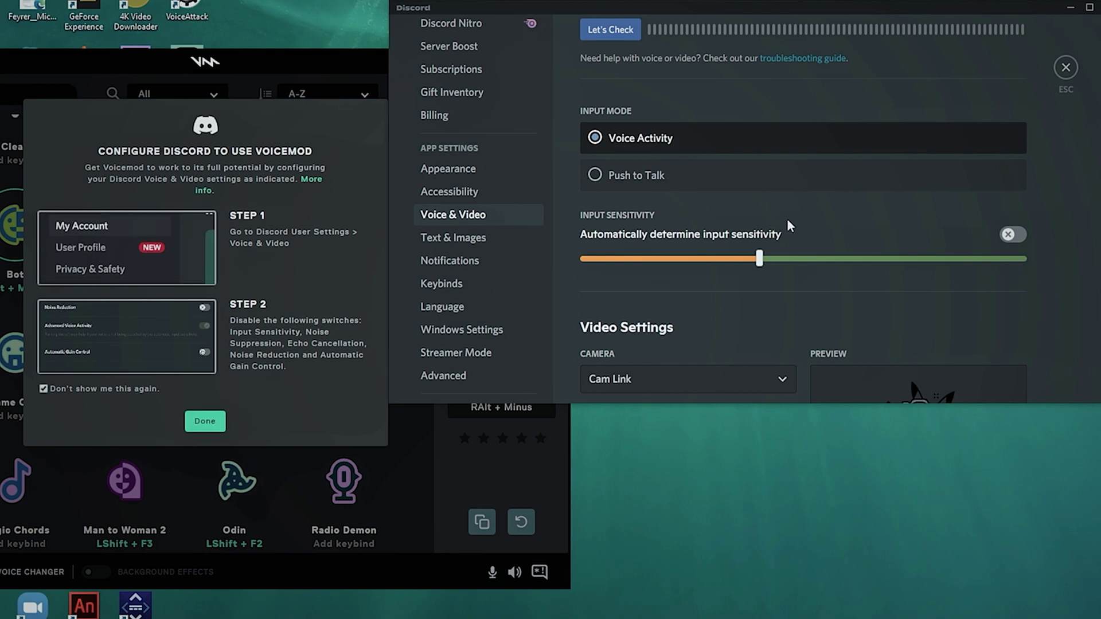
Turn off Noise Suppression in Discord's Advanced section and Noise Reduction under Voice Processing.
{"action": "scroll", "coordinate": [787, 218], "scroll_direction": "down", "scroll_amount": 7}
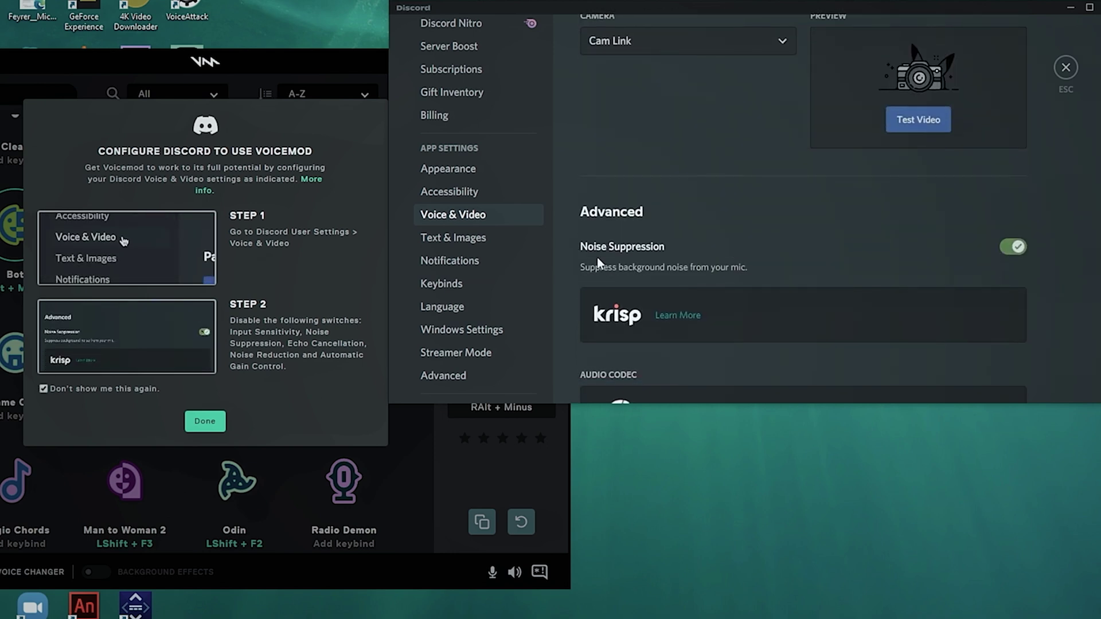
{"action": "scroll", "coordinate": [773, 218], "scroll_direction": "down", "scroll_amount": 8}
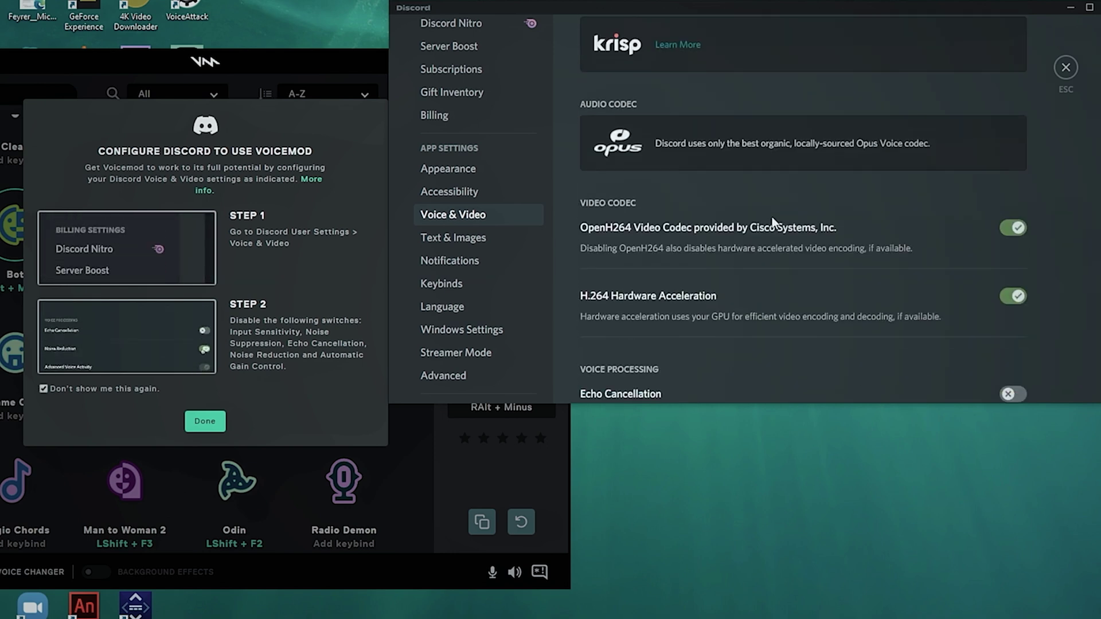
{"action": "scroll", "coordinate": [772, 216], "scroll_direction": "down", "scroll_amount": 1}
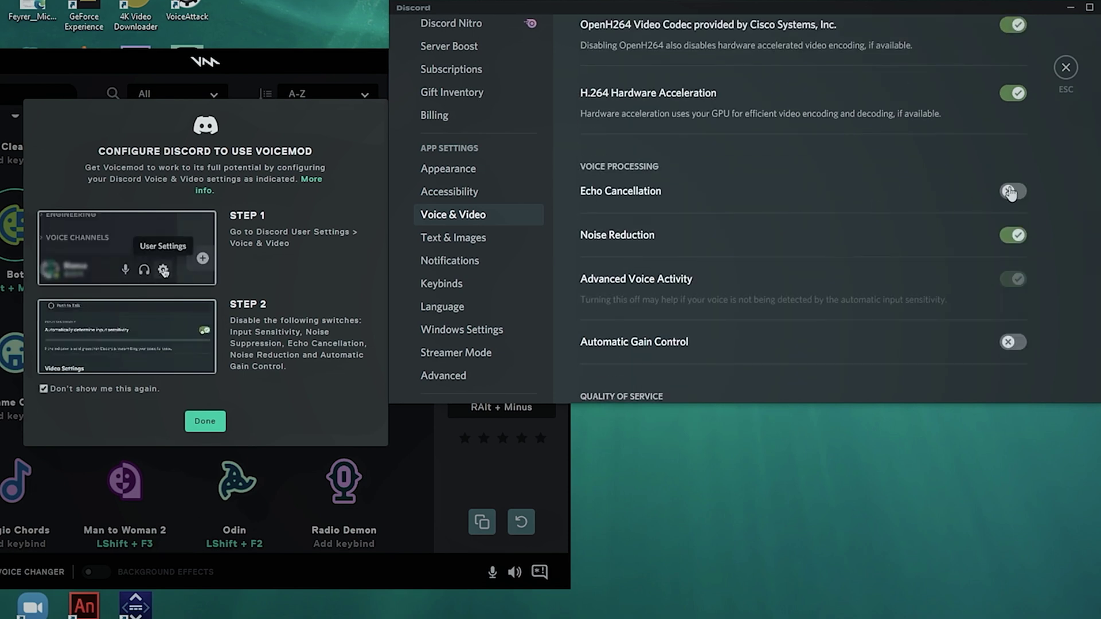
{"action": "left_click", "coordinate": [1013, 235]}
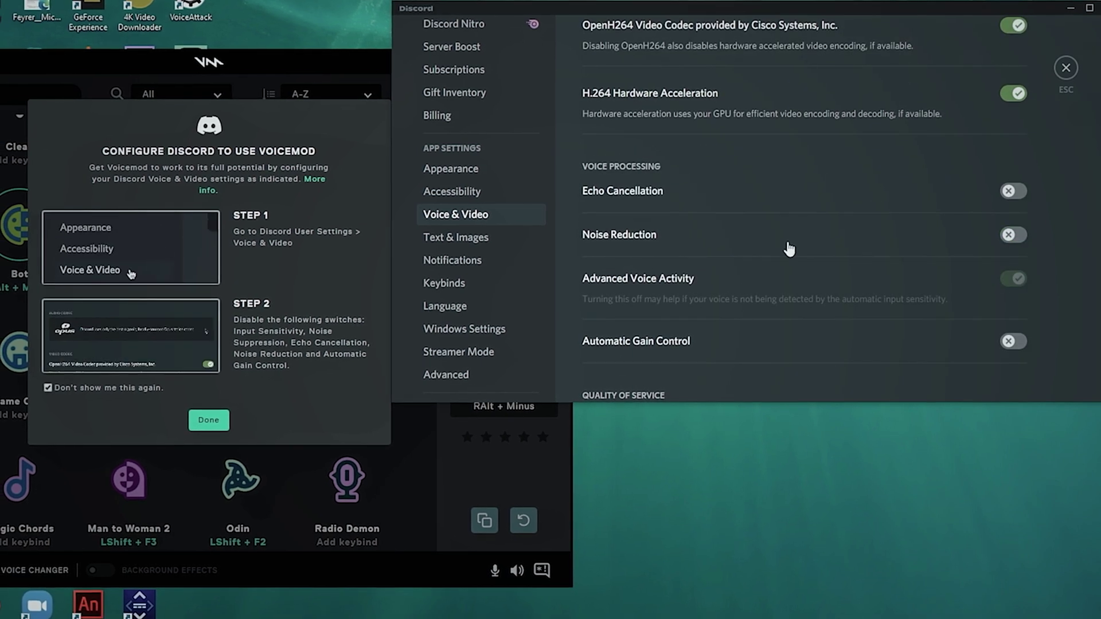
Check the remaining Voice & Video options down to Debugging and leave Discord's settings.
{"action": "scroll", "coordinate": [804, 248], "scroll_direction": "down", "scroll_amount": 1}
{"action": "scroll", "coordinate": [768, 268], "scroll_direction": "down", "scroll_amount": 3}
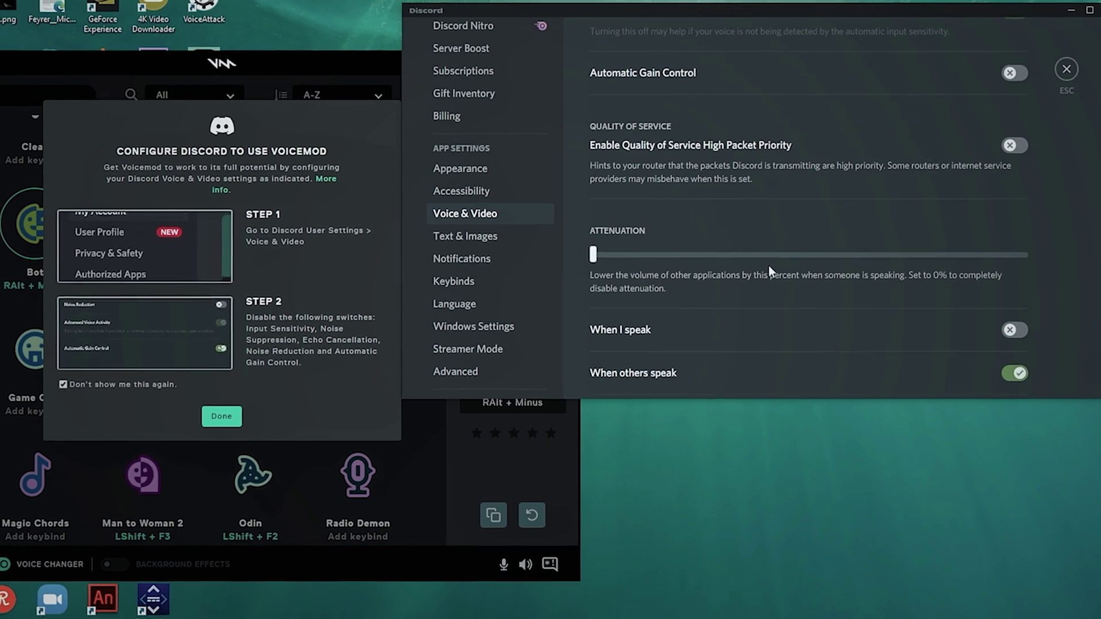
{"action": "scroll", "coordinate": [768, 268], "scroll_direction": "down", "scroll_amount": 7}
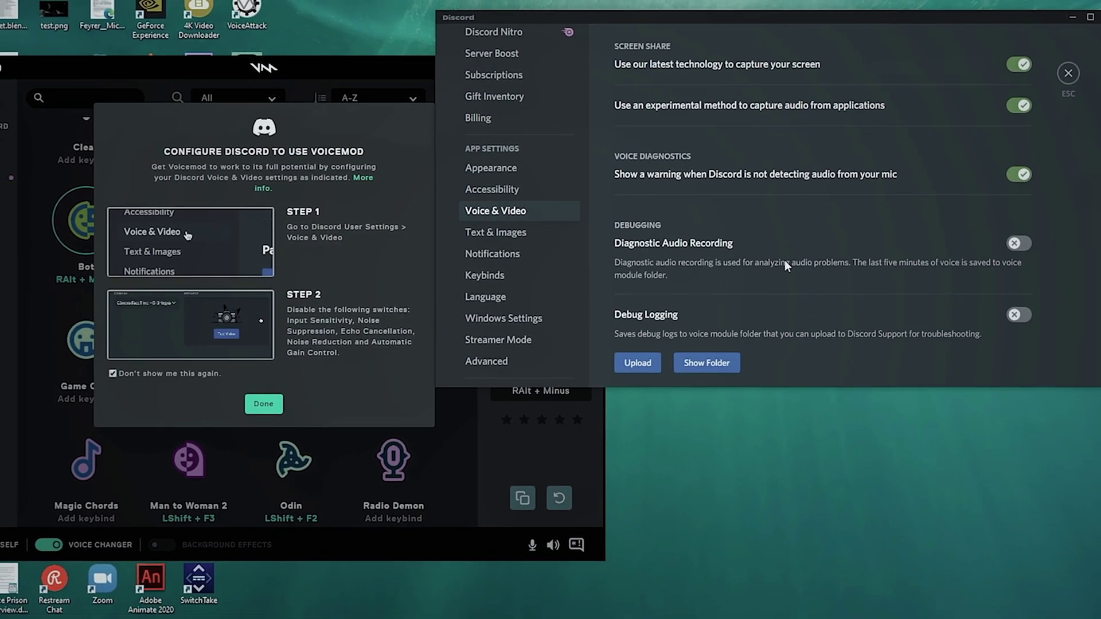
{"action": "scroll", "coordinate": [789, 259], "scroll_direction": "down", "scroll_amount": 3}
{"action": "left_click", "coordinate": [1068, 73]}
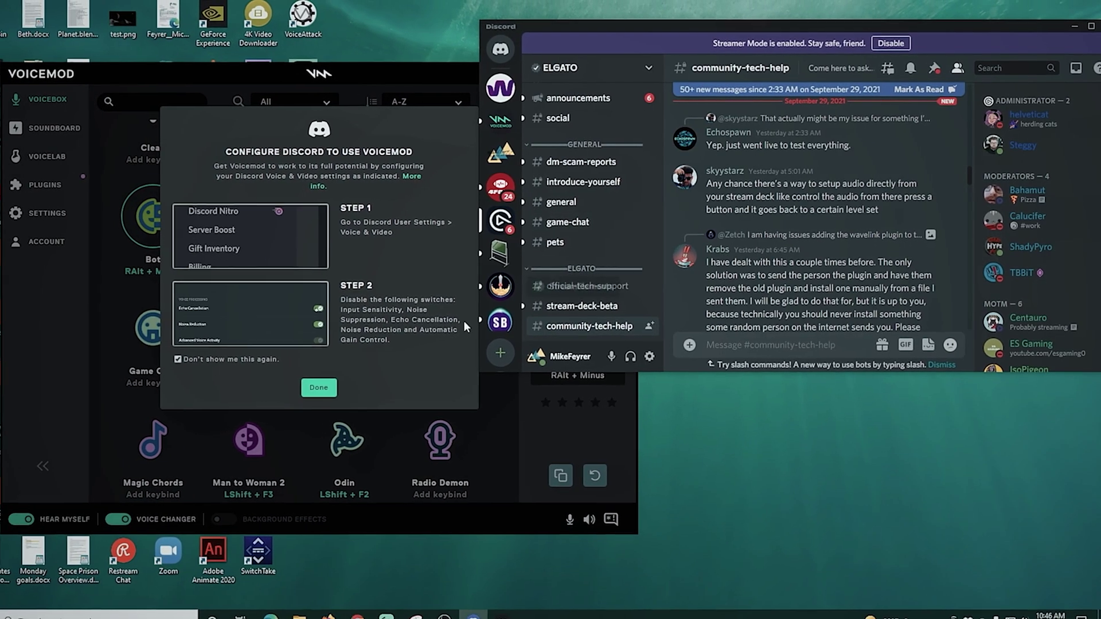
Dismiss Voicemod's Discord configuration instructions and return to the start of the Voicebox voice list.
{"action": "left_click", "coordinate": [318, 387]}
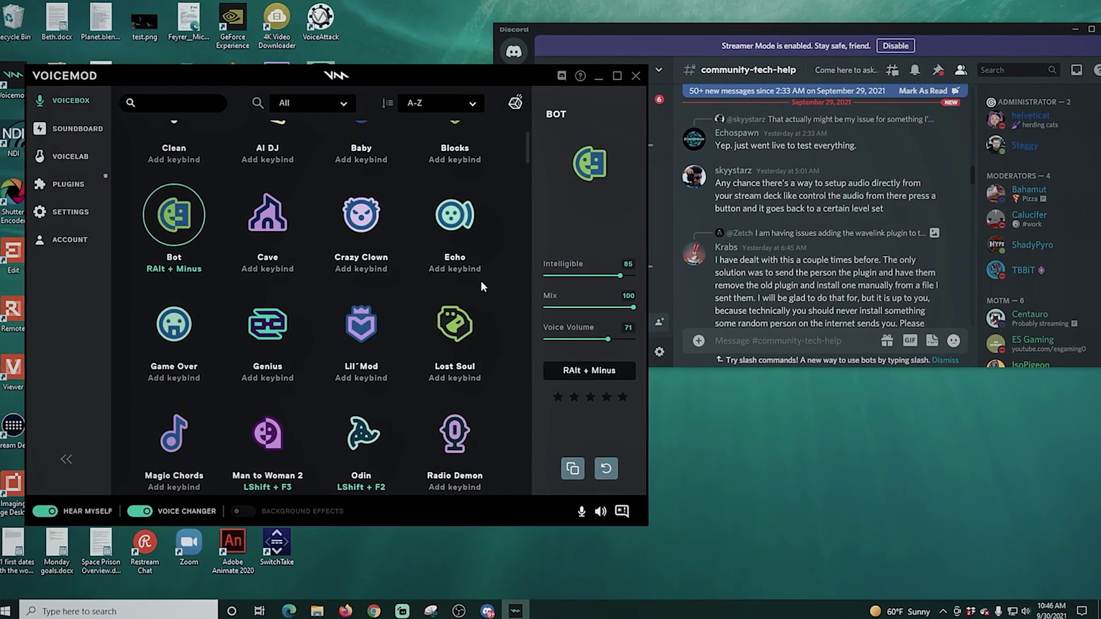
{"action": "scroll", "coordinate": [482, 281], "scroll_direction": "down", "scroll_amount": 3}
{"action": "scroll", "coordinate": [483, 281], "scroll_direction": "up", "scroll_amount": 5}
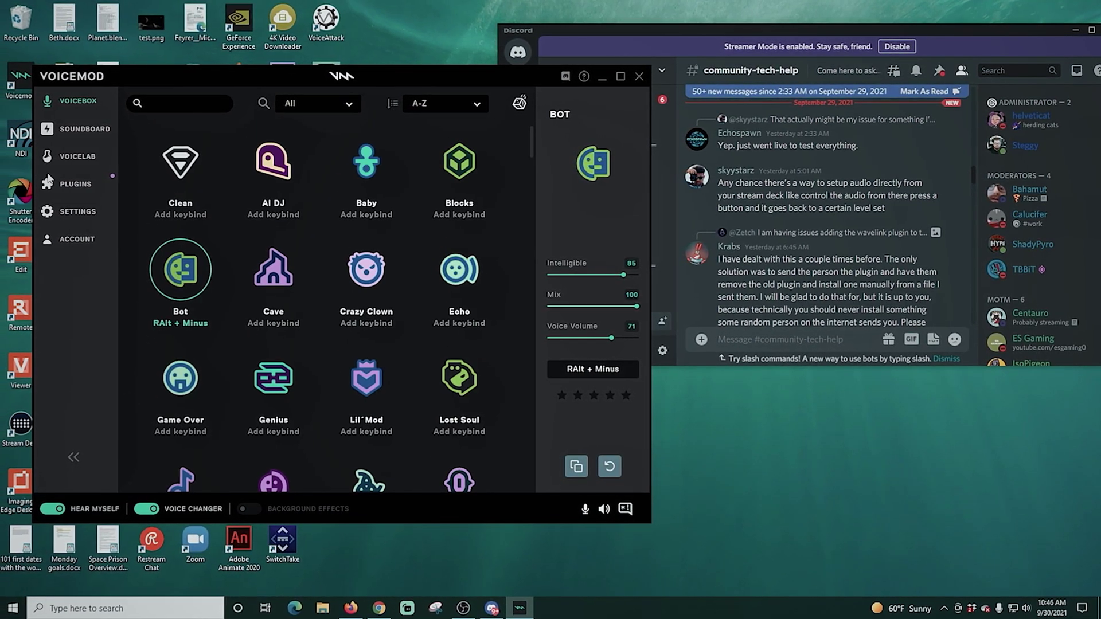